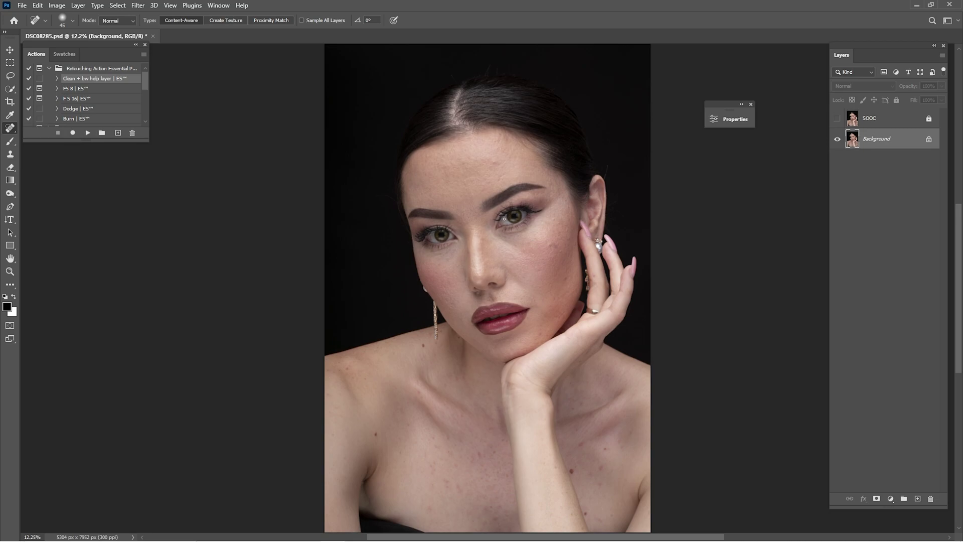
Run the "Clean + bw help layer" action on the portrait's Background layer
right_click(13, 130)
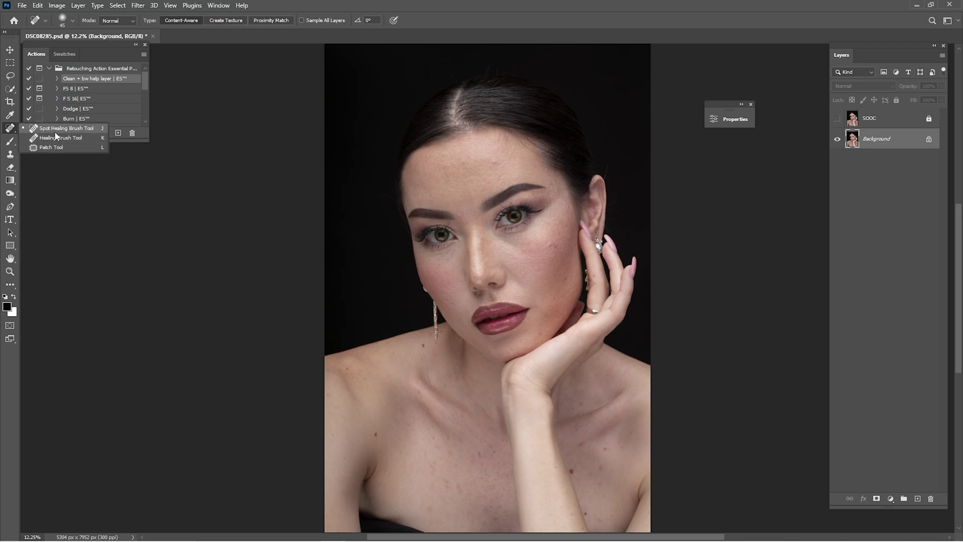
click(55, 131)
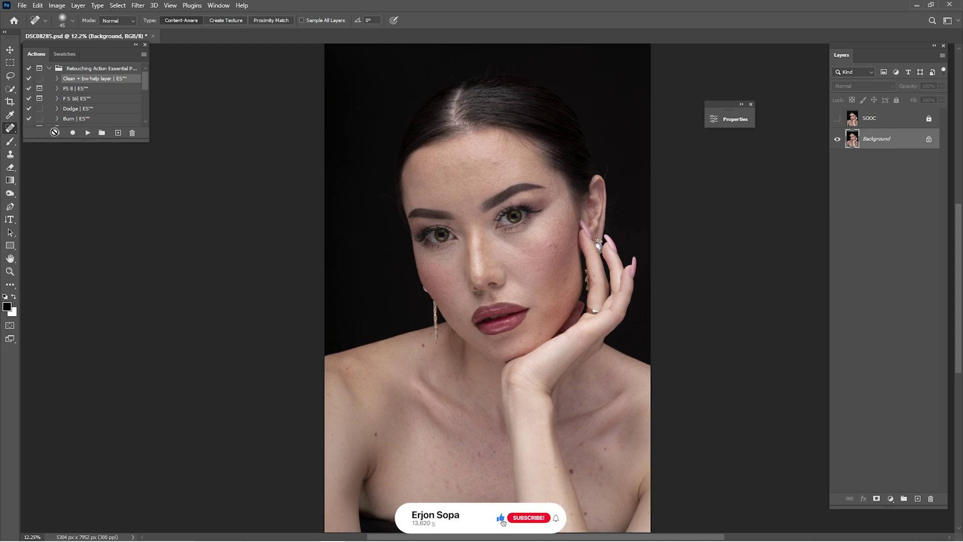
click(81, 78)
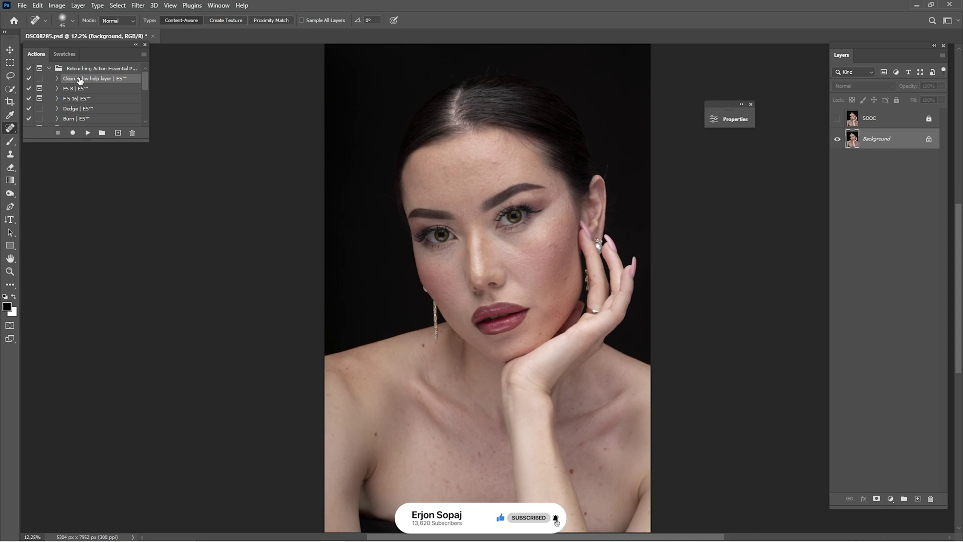
click(87, 133)
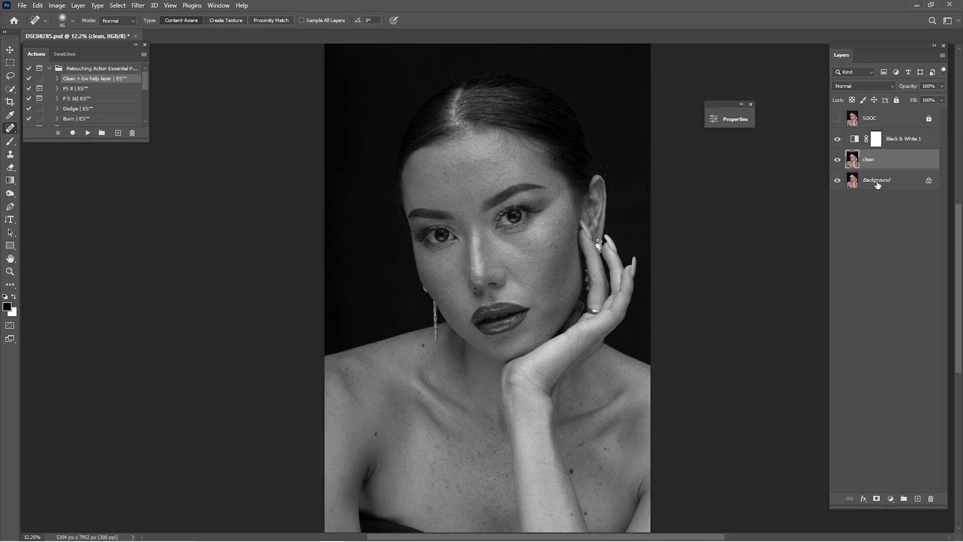
Heal the blemishes on the forehead with the Spot Healing Brush on the clean layer, checking them with the Black & White 1 layer
click(896, 143)
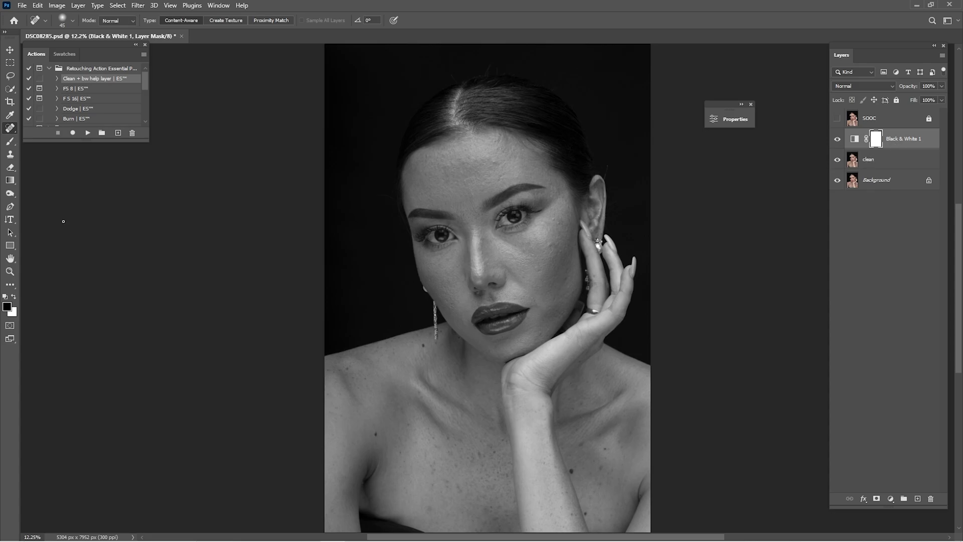
right_click(10, 128)
click(37, 130)
key(z)
drag(465, 158, 533, 179)
key(j)
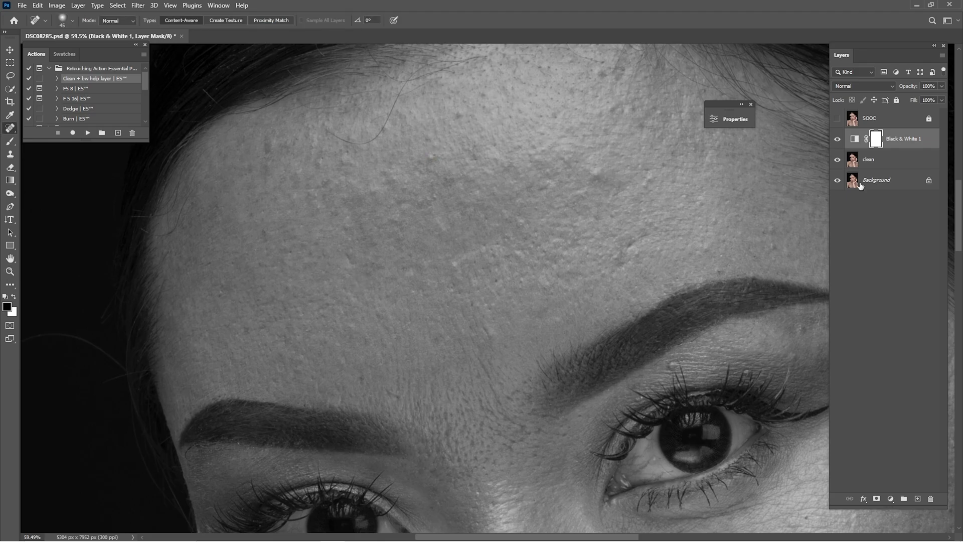
click(865, 161)
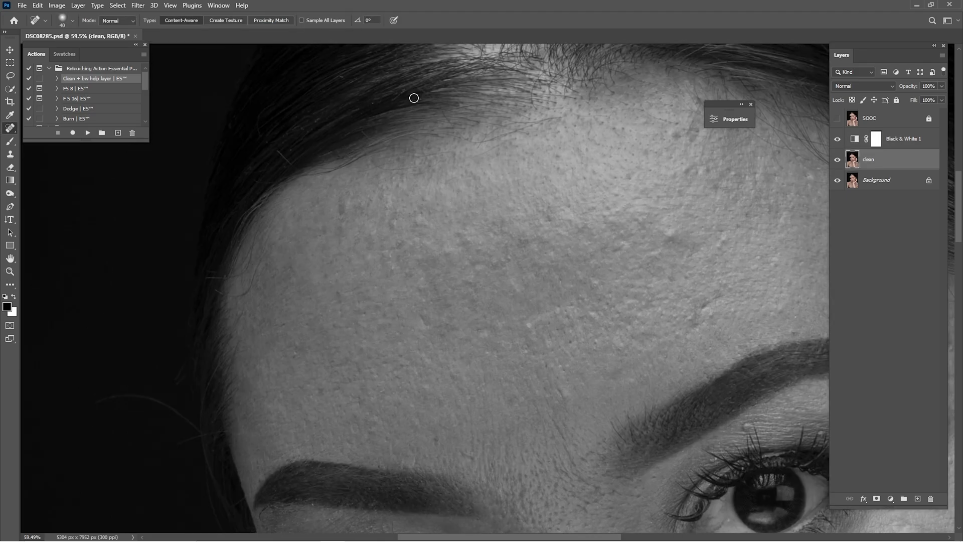
click(837, 139)
click(364, 307)
click(837, 139)
drag(682, 240, 675, 247)
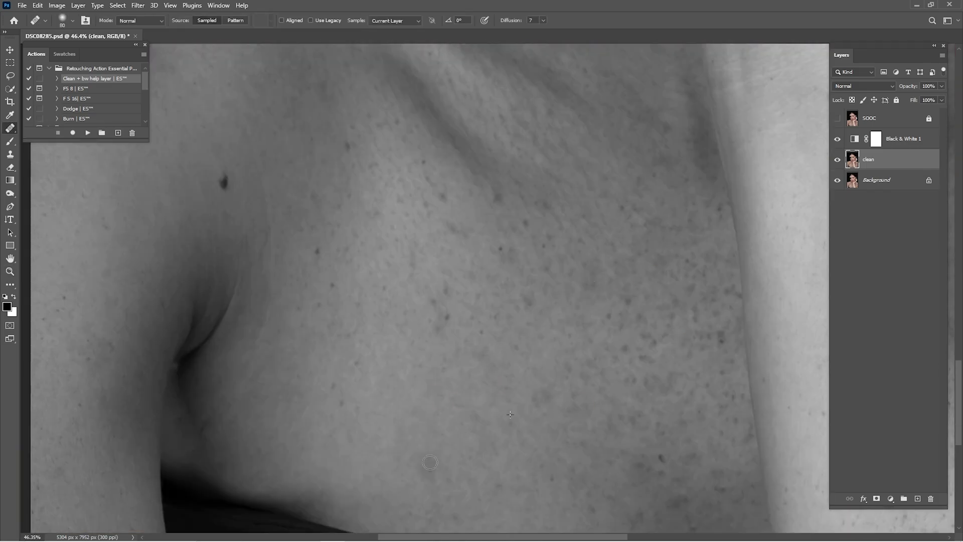
Remove the moles and dark spots on the chest, neck and forearm with the healing brushes on the clean layer
key(shift+j)
click(319, 301)
click(372, 163)
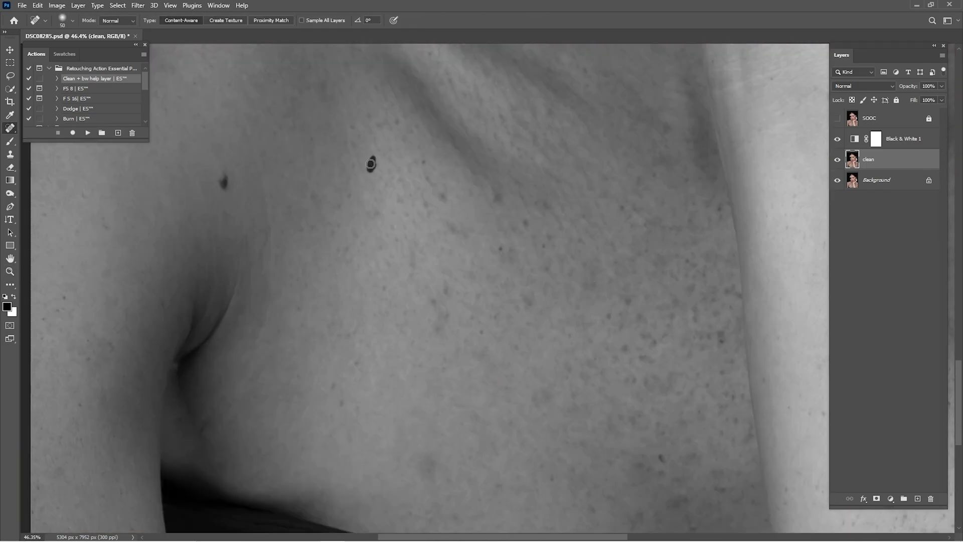
click(429, 209)
click(447, 289)
key(shift+j)
click(412, 420)
click(632, 455)
key(shift+j)
key(bracketleft)
click(695, 313)
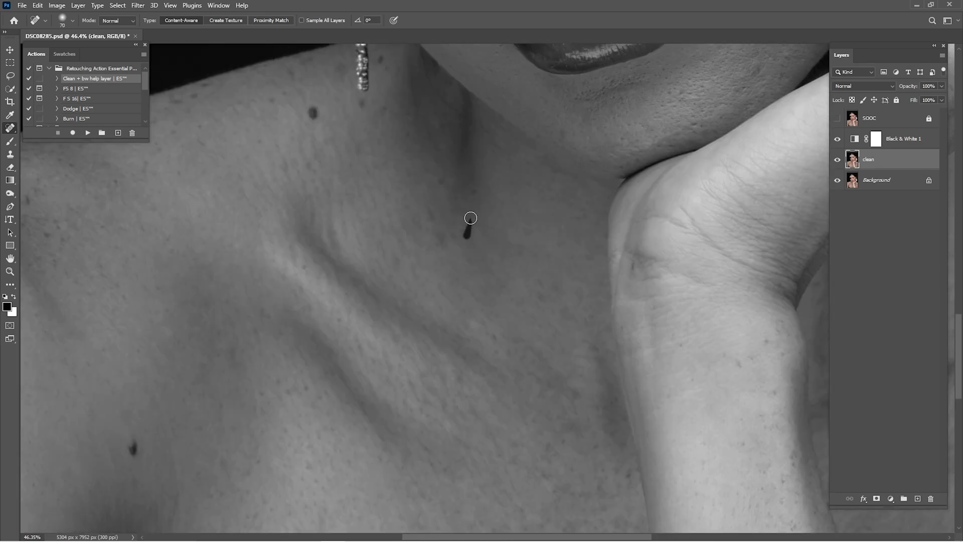
key(alt)
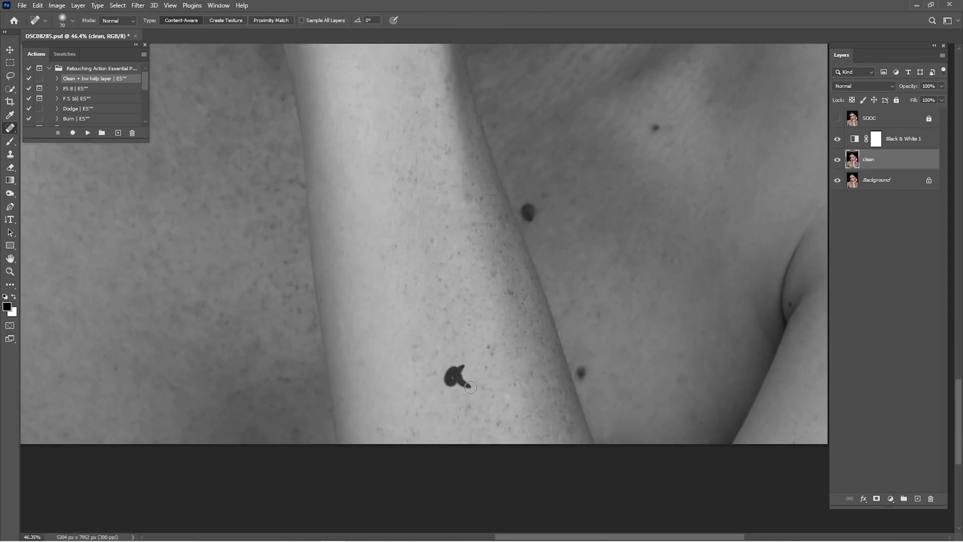
key(alt)
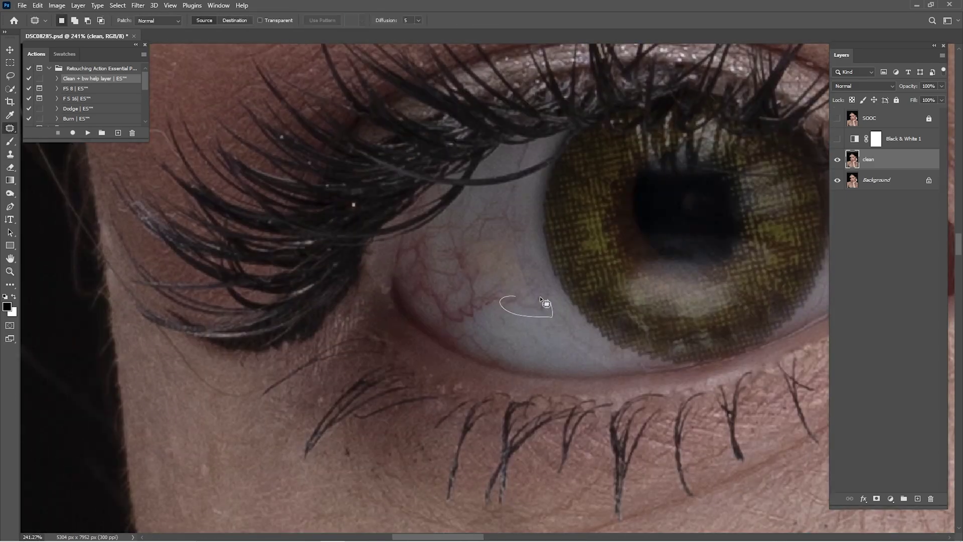
Patch out the red veins in the whites of both eyes and heal the stray hairs around the ear
drag(540, 296, 531, 298)
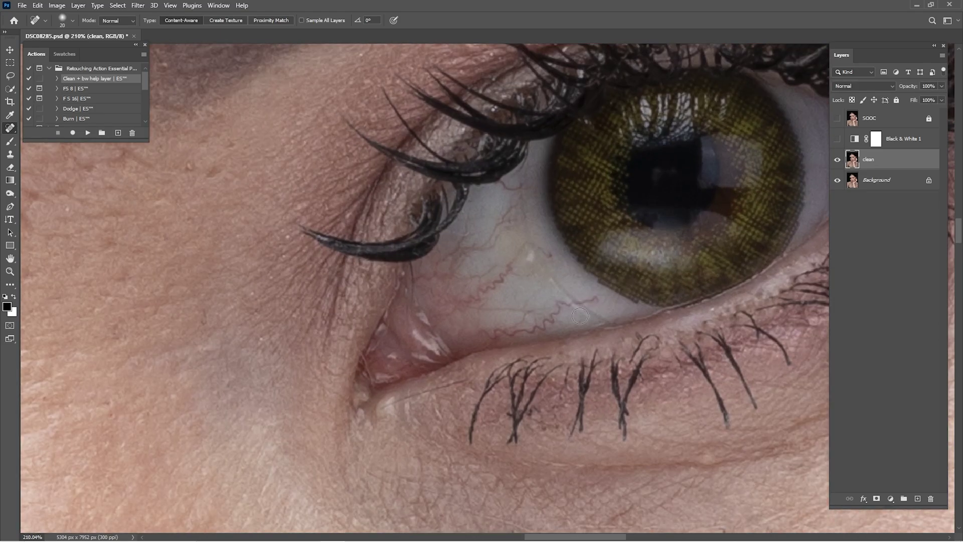
key(shift+j)
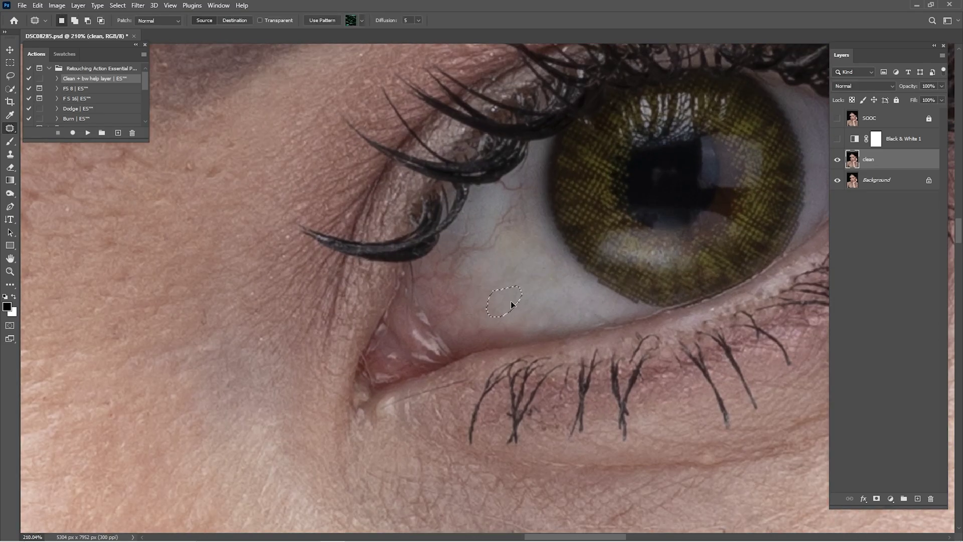
key(shift+j)
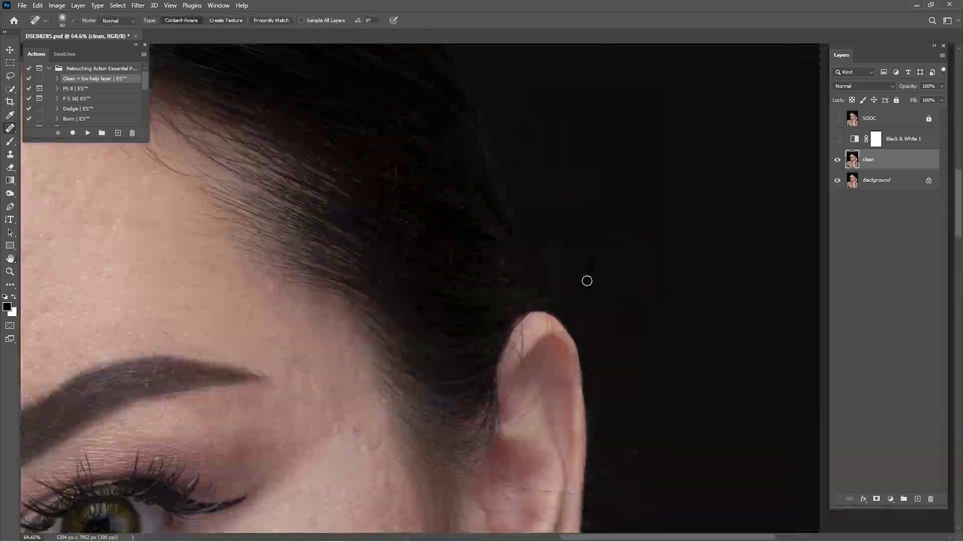
Compare the whole portrait with and without the clean layer's retouching
key(z)
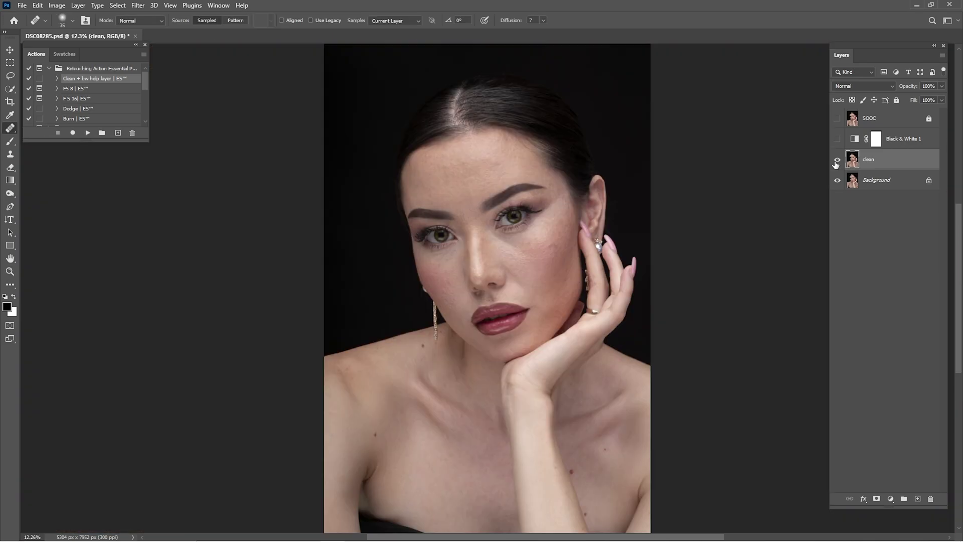
click(836, 161)
click(836, 161)
click(835, 161)
Run the FS 8 frequency separation action and lower its Gaussian Blur radius to 0.1 pixels
click(86, 92)
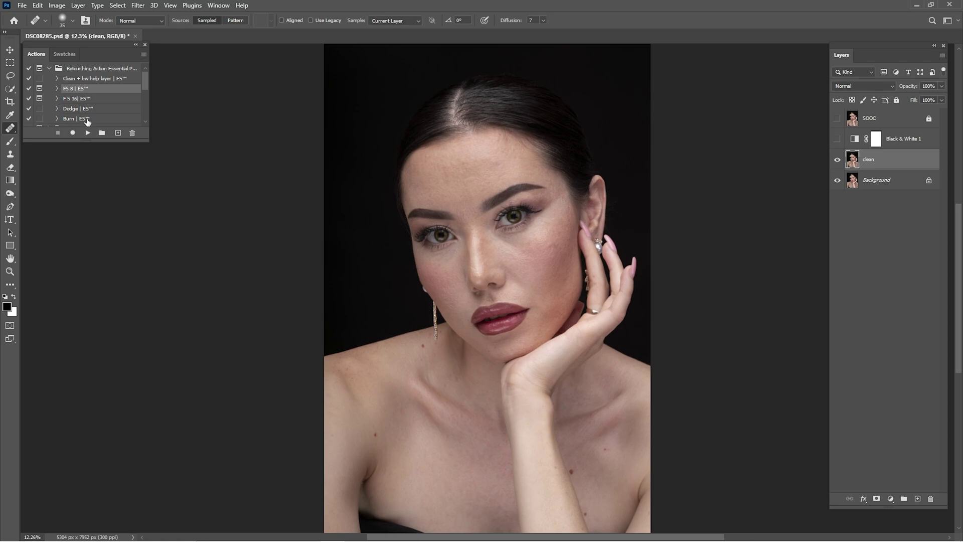
click(88, 132)
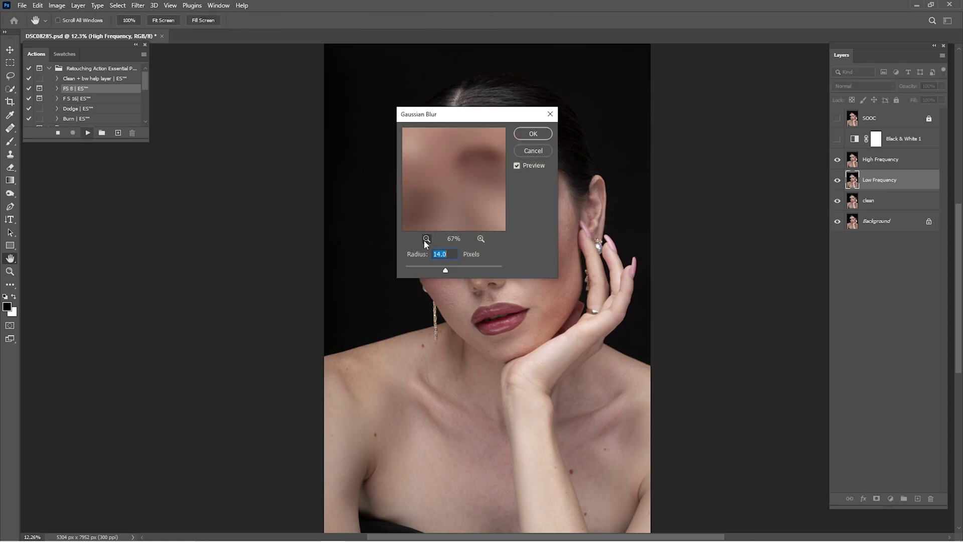
click(426, 239)
click(426, 239)
click(426, 238)
click(426, 239)
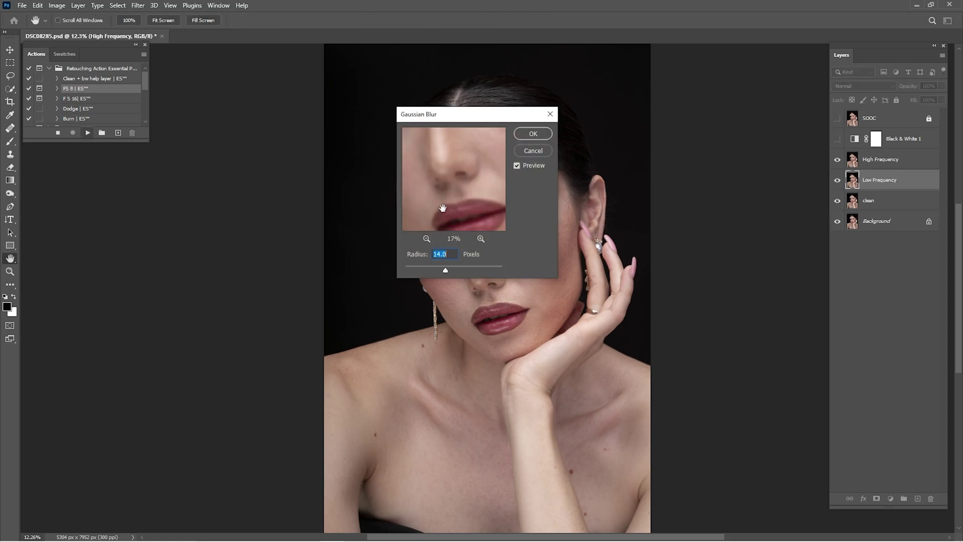
click(426, 239)
drag(440, 198, 457, 219)
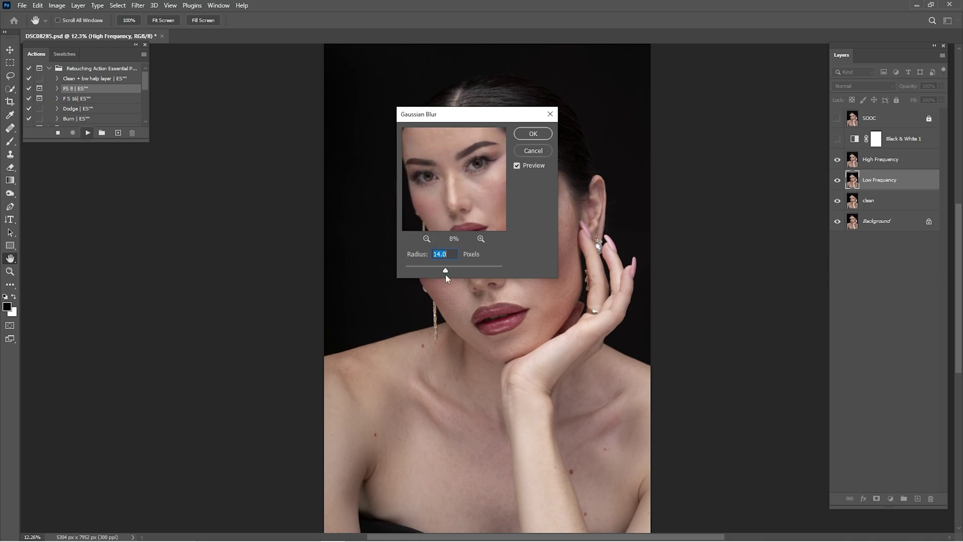
click(427, 239)
click(427, 239)
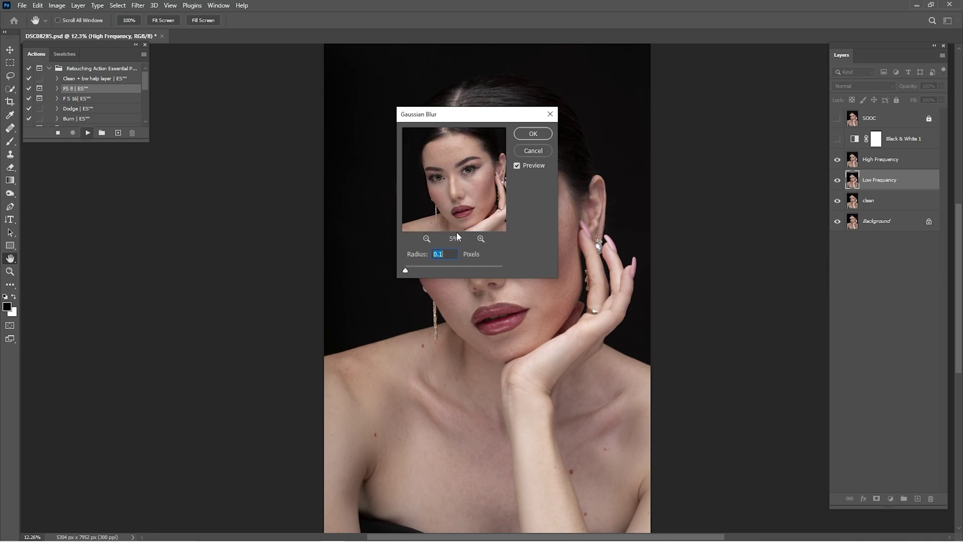
Examine the unblurred skin texture around the eyes, nose and cheek in the Gaussian Blur preview
click(480, 239)
click(479, 239)
click(480, 239)
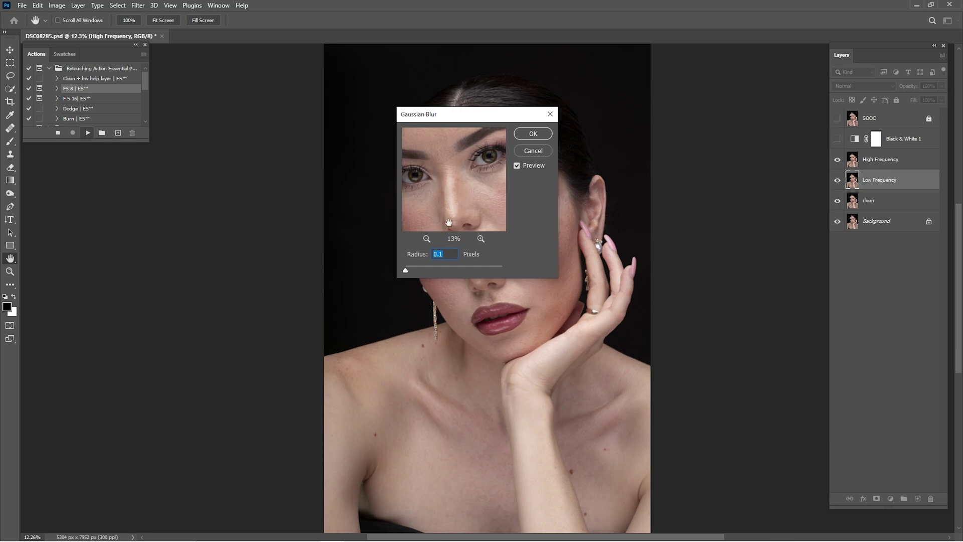
click(426, 238)
click(480, 238)
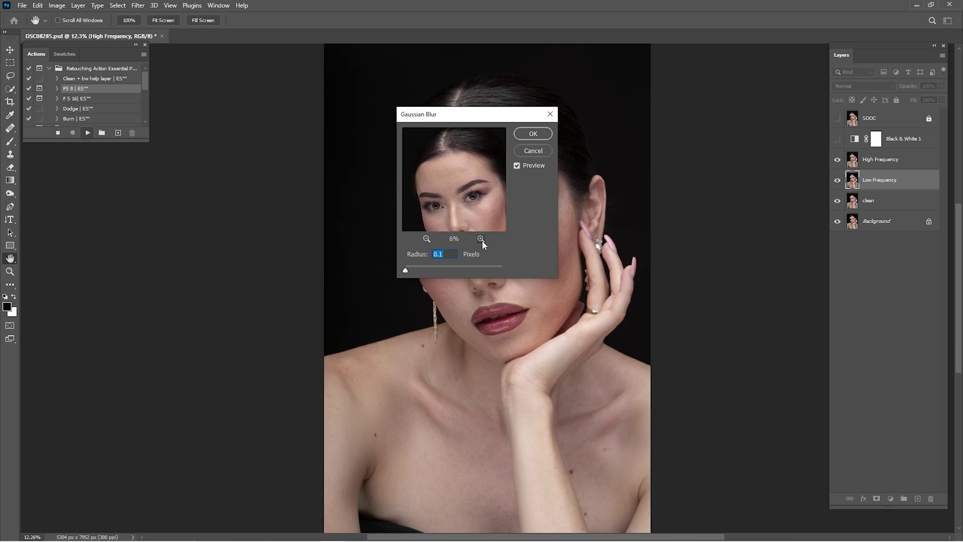
click(481, 240)
drag(485, 225, 441, 144)
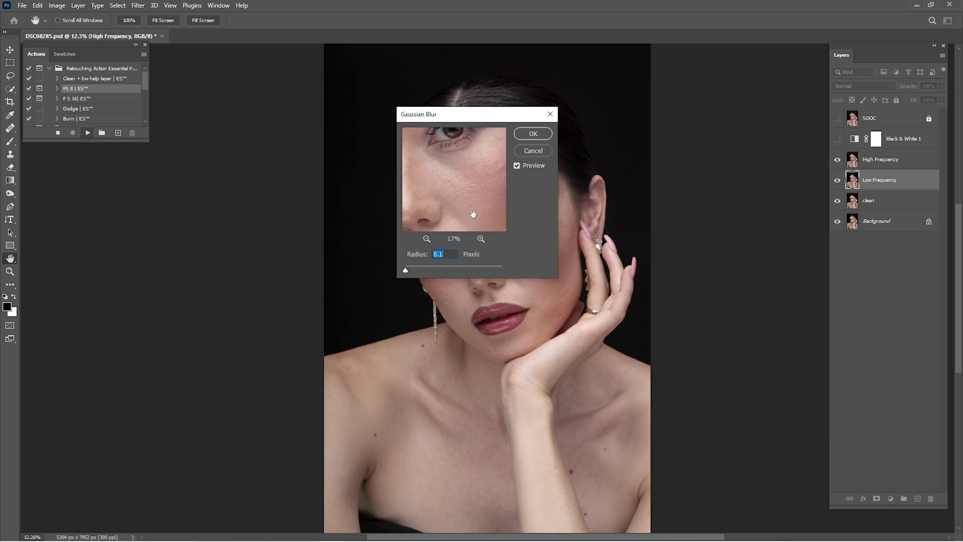
click(481, 239)
Set the Gaussian Blur radius of the Low Frequency layer to 12 pixels and apply it
drag(405, 271, 444, 268)
click(427, 239)
click(426, 239)
click(427, 239)
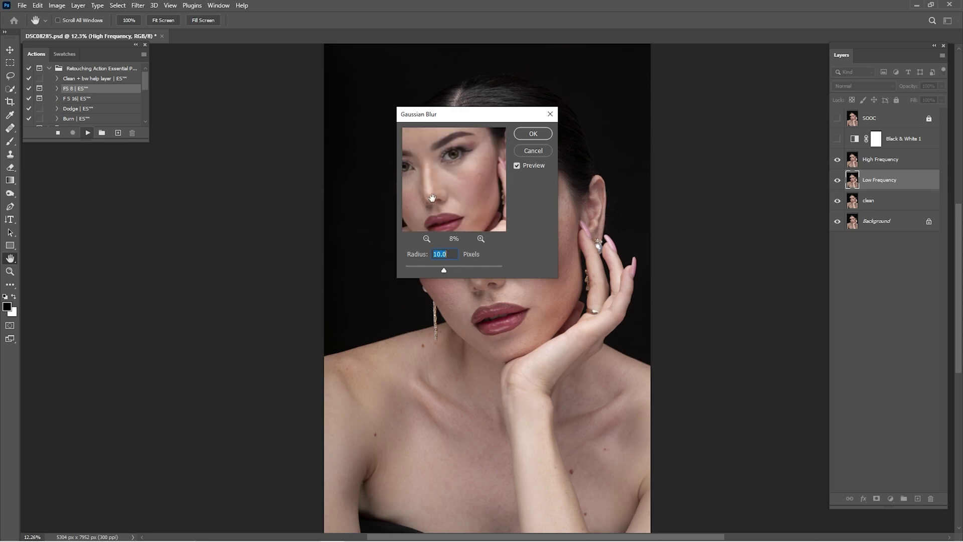
drag(435, 200, 459, 216)
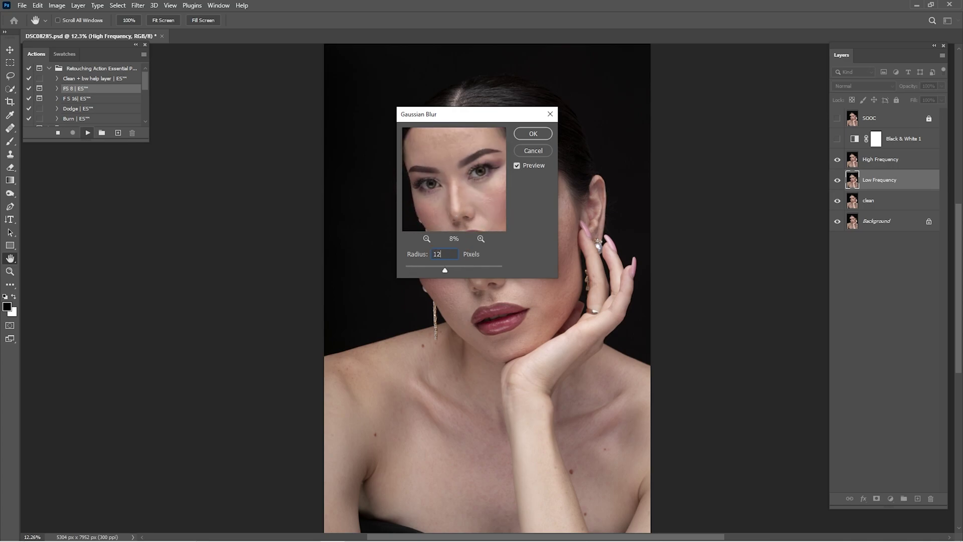
click(527, 135)
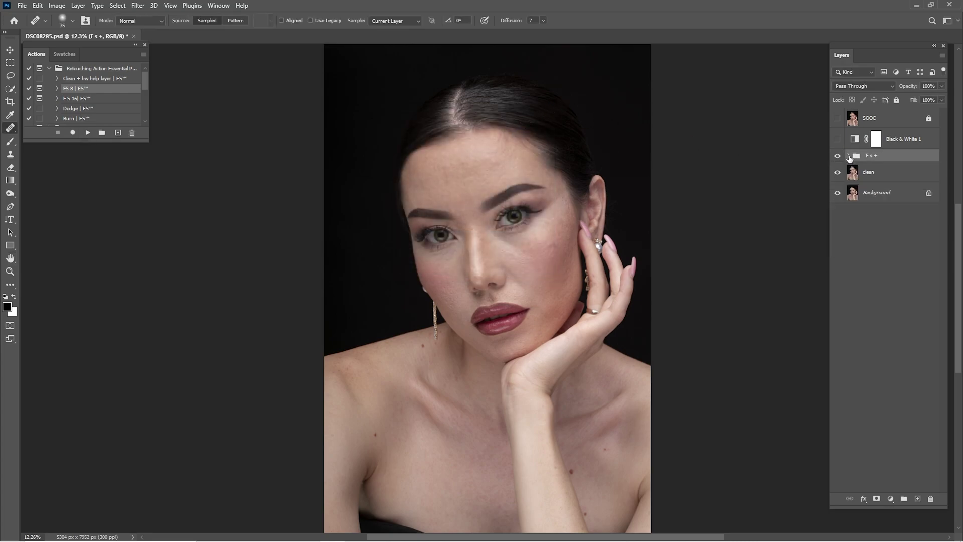
Select the Low Frequency copy layer inside the F s + group and activate the Mixer Brush
click(848, 155)
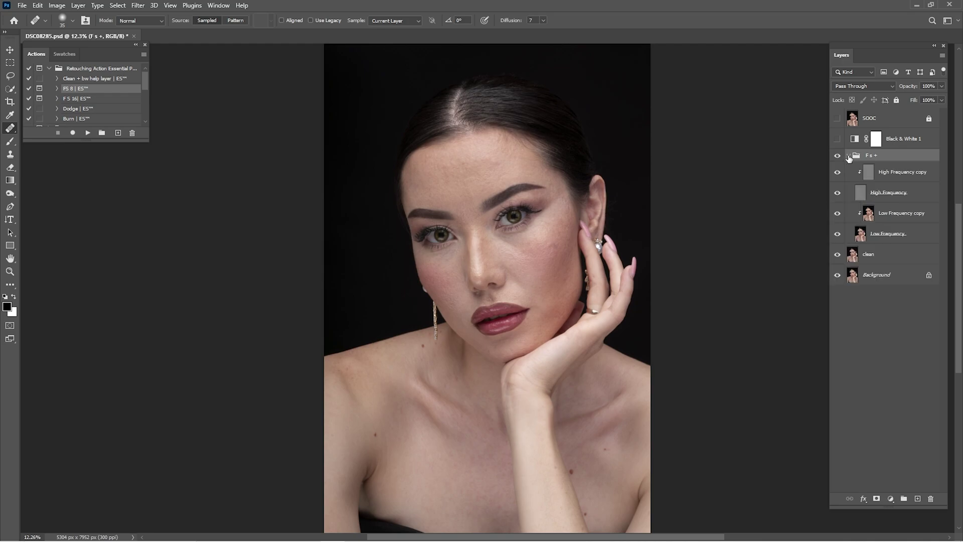
click(887, 218)
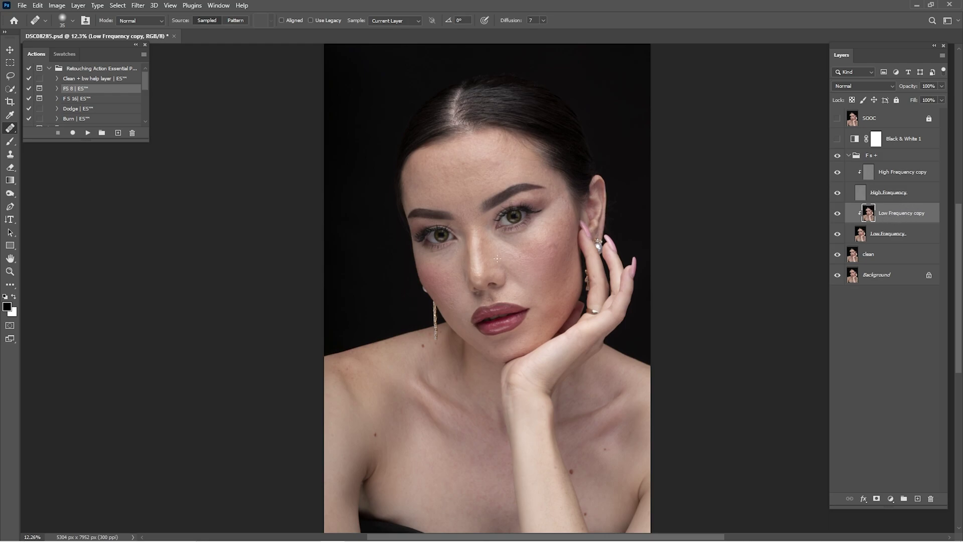
right_click(11, 141)
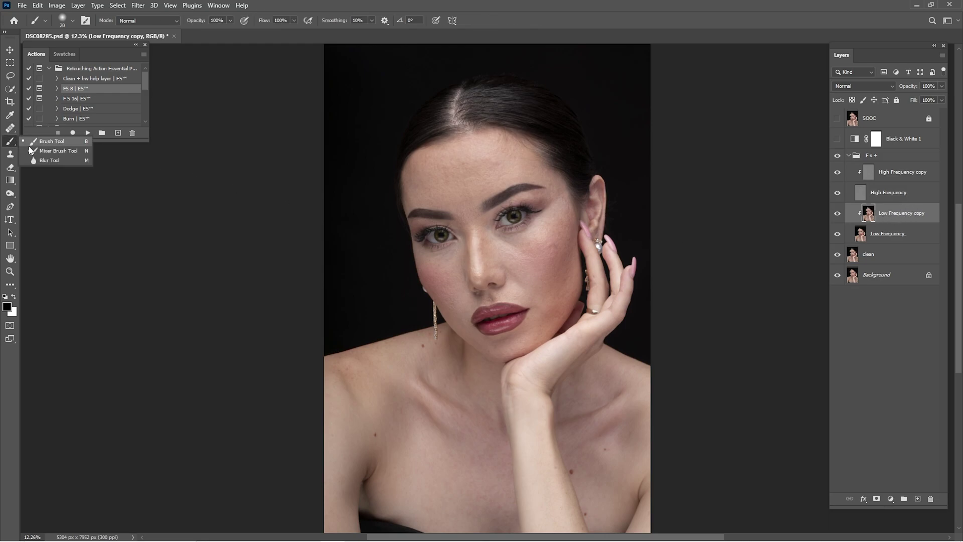
click(50, 162)
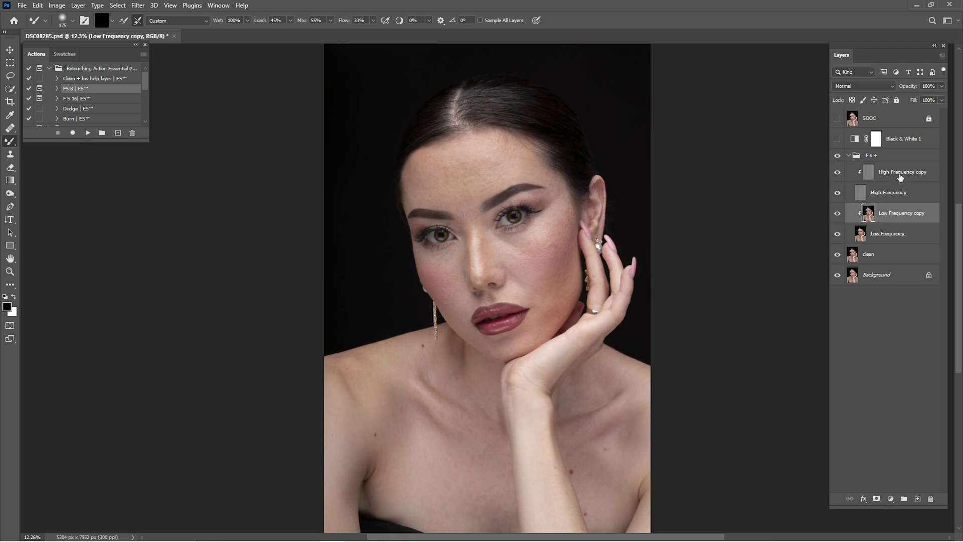
Hide the High Frequency layer and set the Mixer Brush to 10% Wet and 45% Mix
click(837, 193)
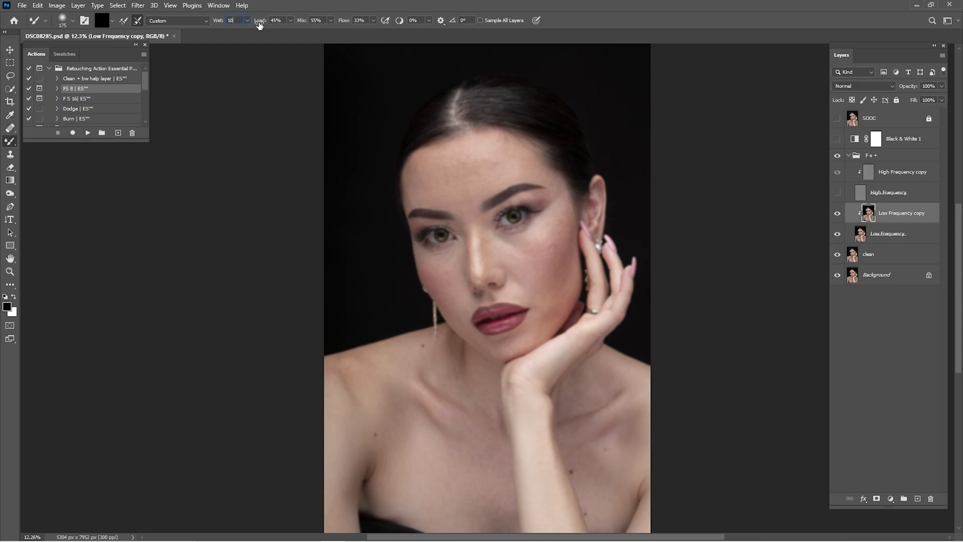
key(Return)
key(bracketright)
key(bracketright)
drag(461, 166, 463, 181)
key(ctrl+z)
click(317, 20)
text(45)
Smooth the face's uneven tones with a 700 px Mixer Brush under the Black & White 1 helper, then restore the color and High Frequency view
scroll(439, 204, up, 2)
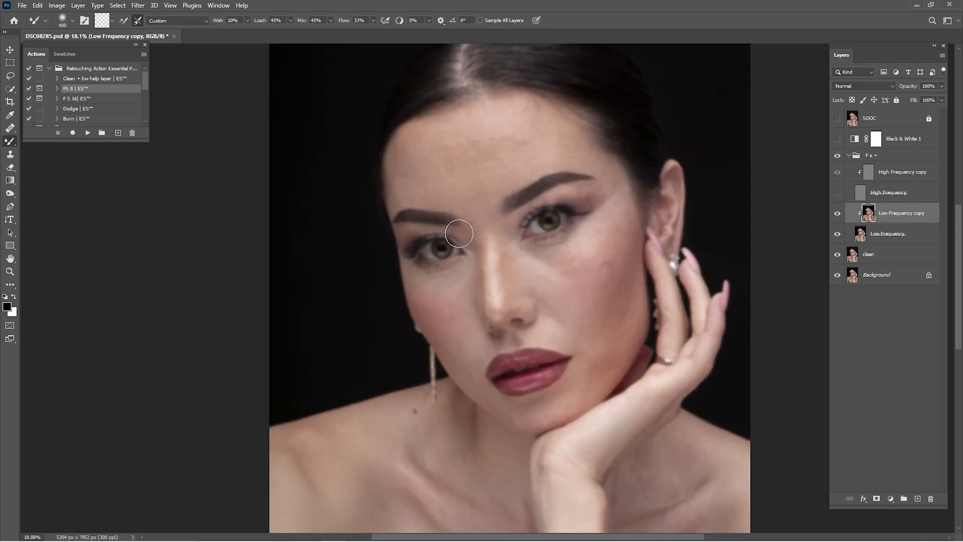
key(bracketright)
key(bracketright)
click(836, 139)
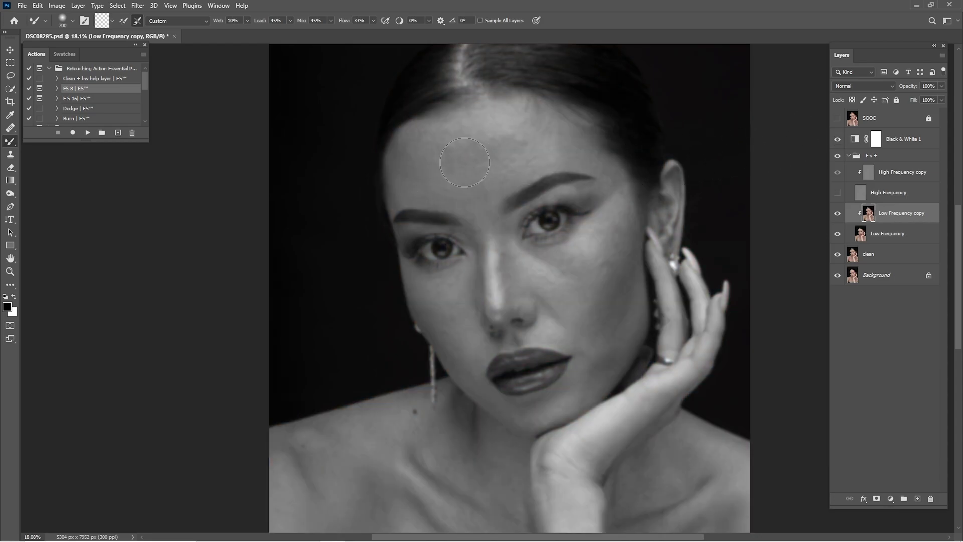
mouse_move(436, 168)
mouse_down()
mouse_move(419, 159)
mouse_move(438, 182)
mouse_move(457, 149)
mouse_move(472, 156)
mouse_move(469, 189)
mouse_move(518, 155)
mouse_up()
key(bracketright)
key(bracketleft)
click(837, 139)
click(837, 192)
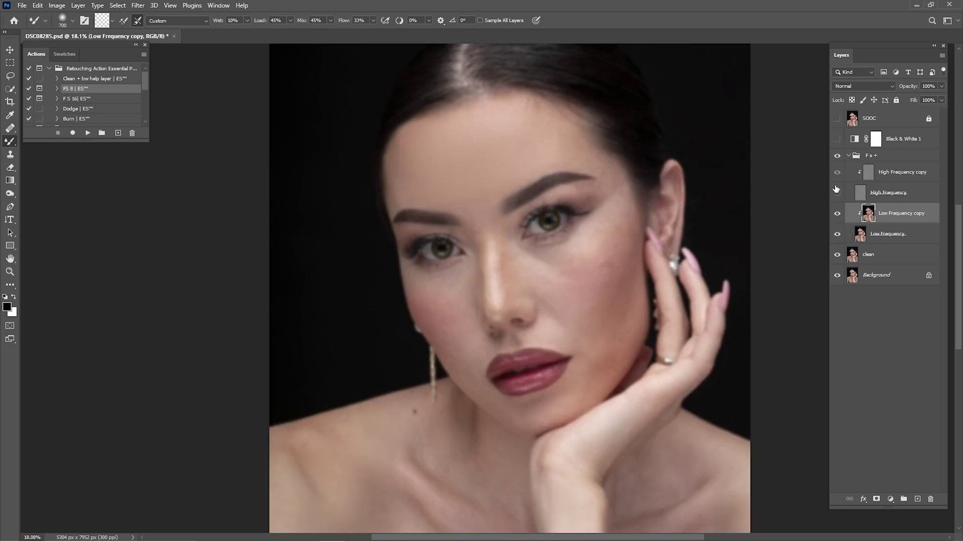
Compare the skin tones with and without the Low Frequency copy layer
click(836, 213)
click(838, 216)
click(838, 216)
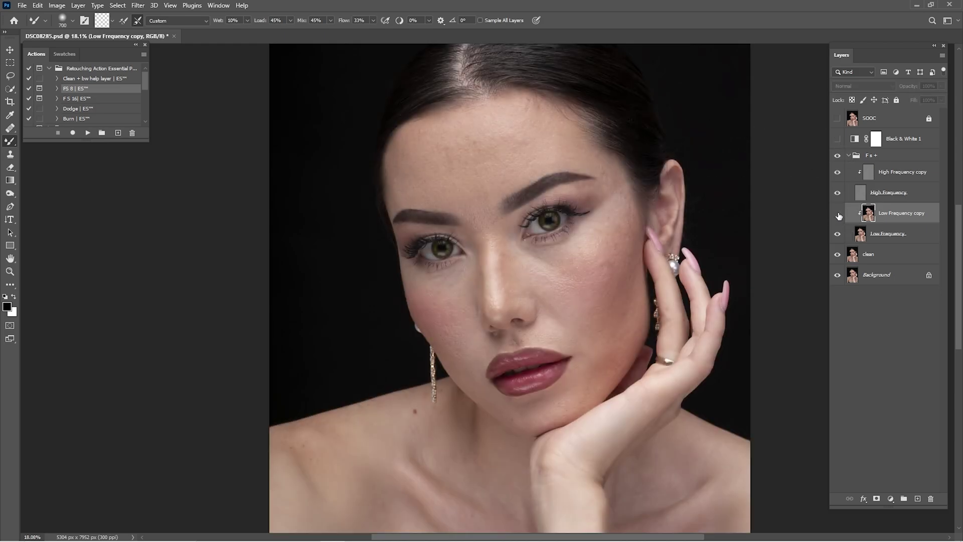
click(837, 217)
click(837, 217)
click(837, 217)
click(837, 217)
click(838, 216)
Hide the High Frequency layer and blend the uneven tones on the cheek and nose with a 500–600 px Mixer Brush
click(837, 193)
key(bracketleft)
key(bracketleft)
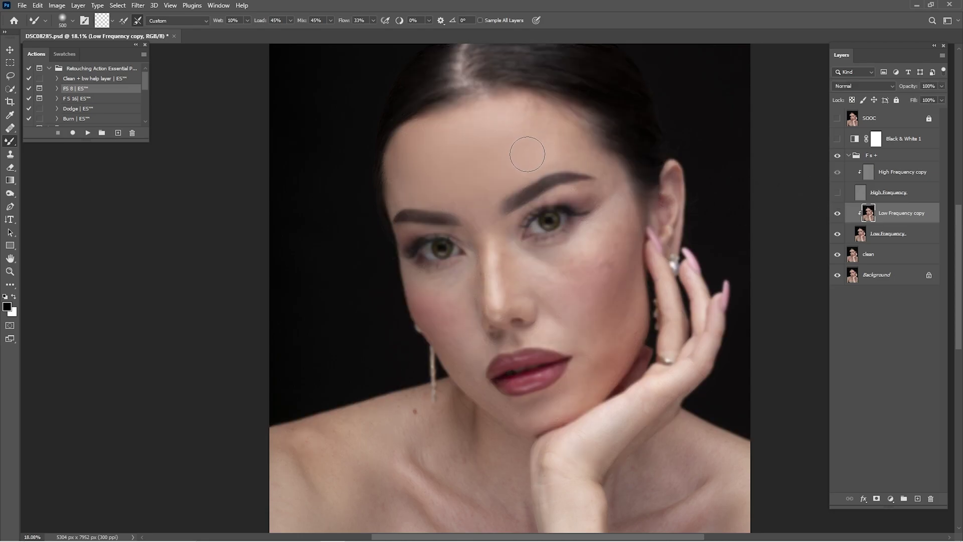
key(bracketright)
mouse_move(607, 285)
mouse_down()
mouse_move(603, 269)
mouse_move(602, 282)
mouse_move(576, 272)
mouse_up()
drag(491, 272, 499, 283)
key(bracketright)
key(bracketright)
key(bracketleft)
key(bracketleft)
key(bracketleft)
key(bracketright)
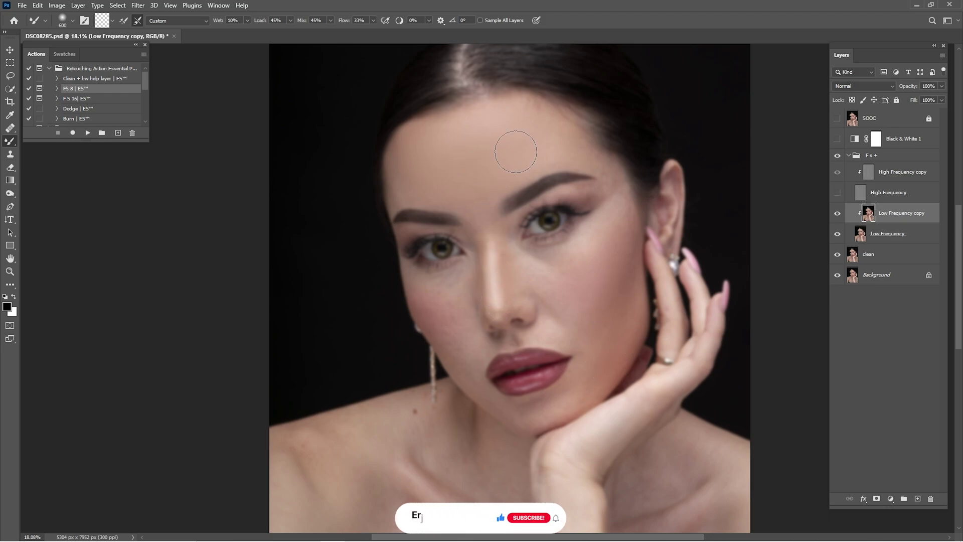
Even out the remaining patchy tones on the forehead and cheeks with a 500–600 px Mixer Brush, then show the High Frequency layer
key(bracketleft)
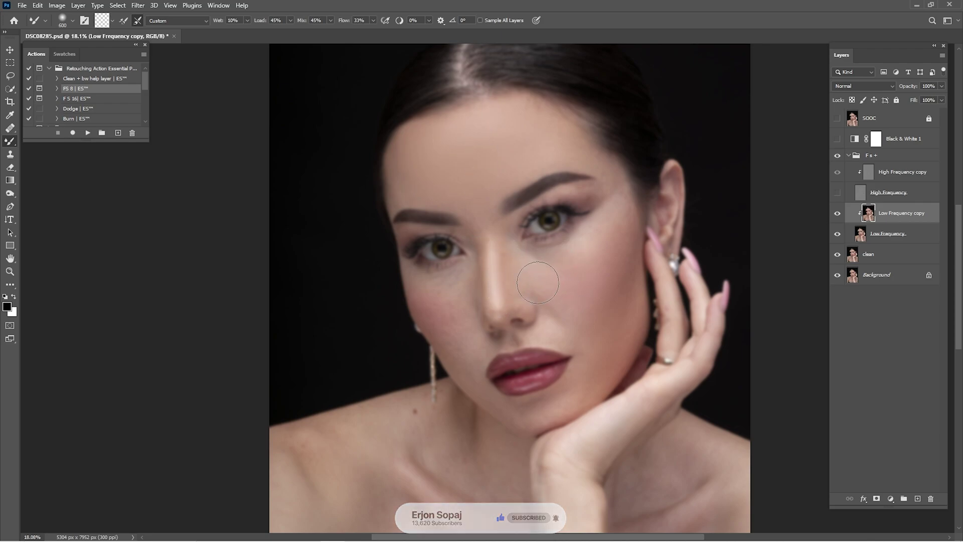
key(bracketright)
key(bracketleft)
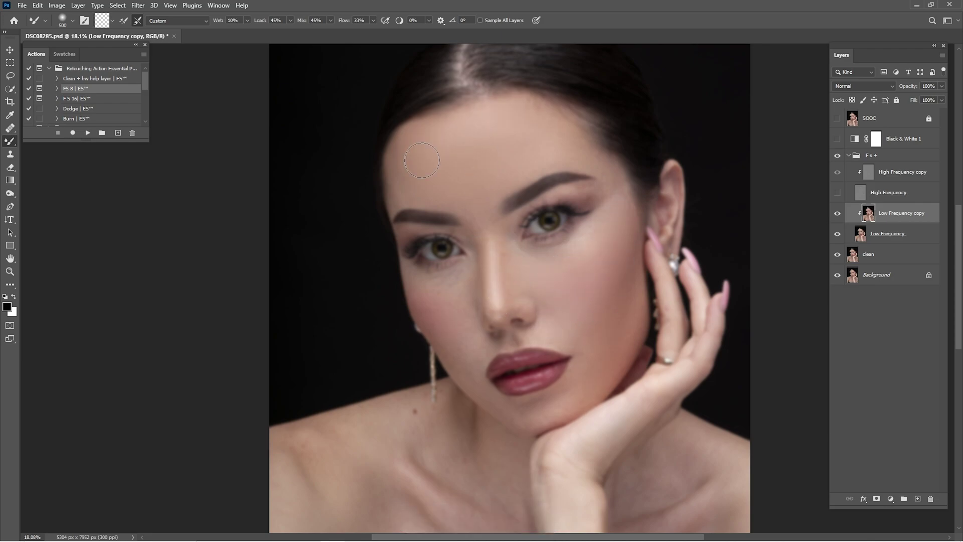
key(bracketleft)
key(bracketleft)
key(bracketright)
key(bracketleft)
key(bracketleft)
key(bracketleft)
key(bracketright)
key(bracketright)
key(bracketright)
key(bracketright)
key(ctrl+0)
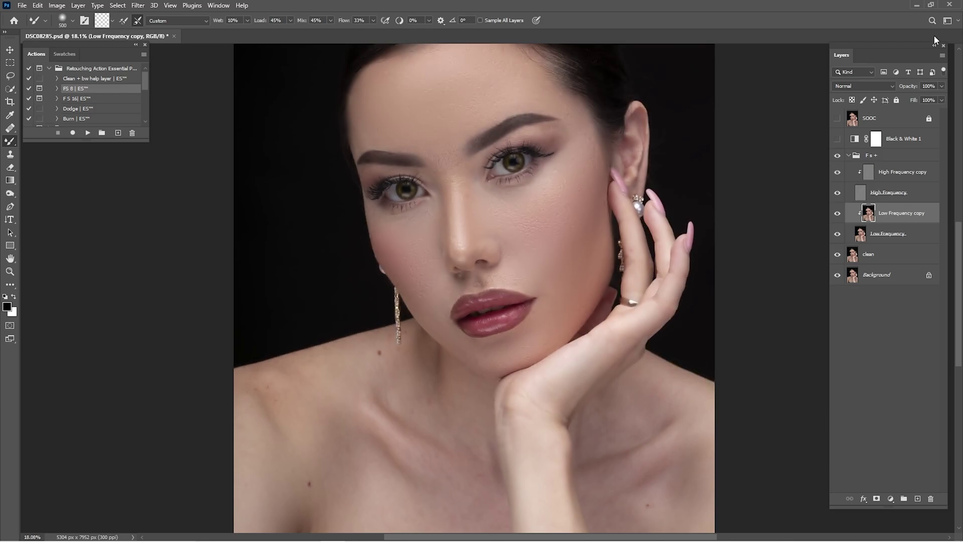
click(837, 193)
Check the whole portrait with and without the smoothing on the Low Frequency copy layer
click(837, 213)
click(837, 213)
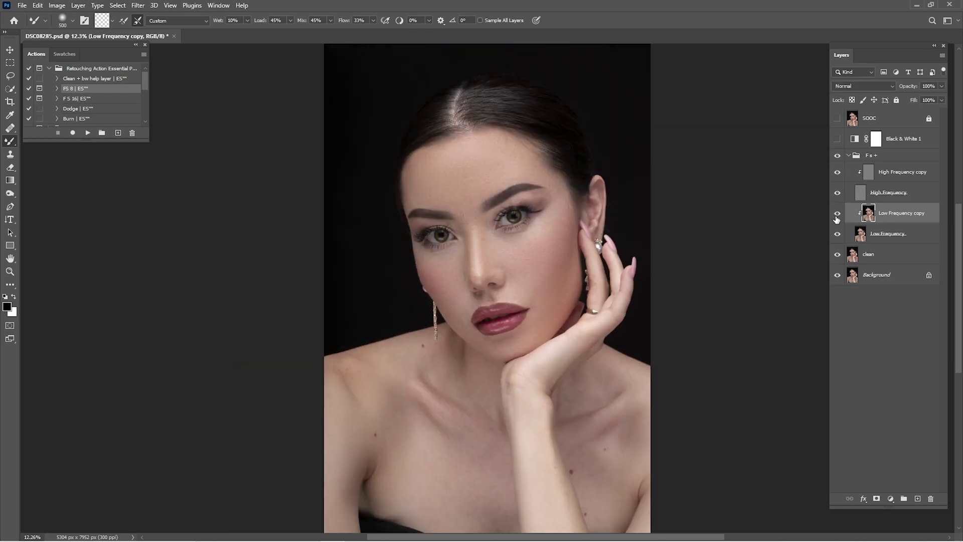
click(837, 214)
click(837, 214)
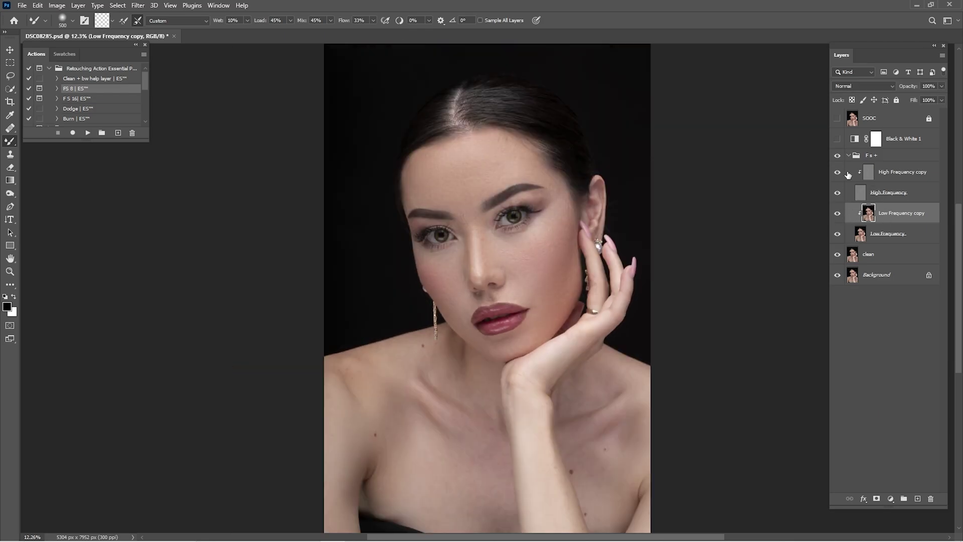
Show the Black & White 1 helper, hide High Frequency, and smooth the shoulder and chest with a 900–1100 px Mixer Brush
click(836, 139)
click(837, 193)
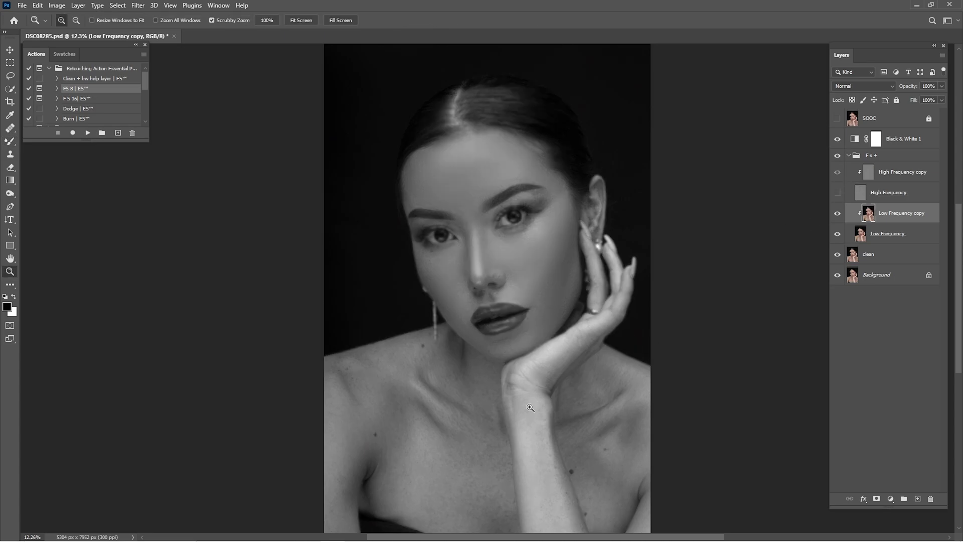
scroll(597, 262, up, 3)
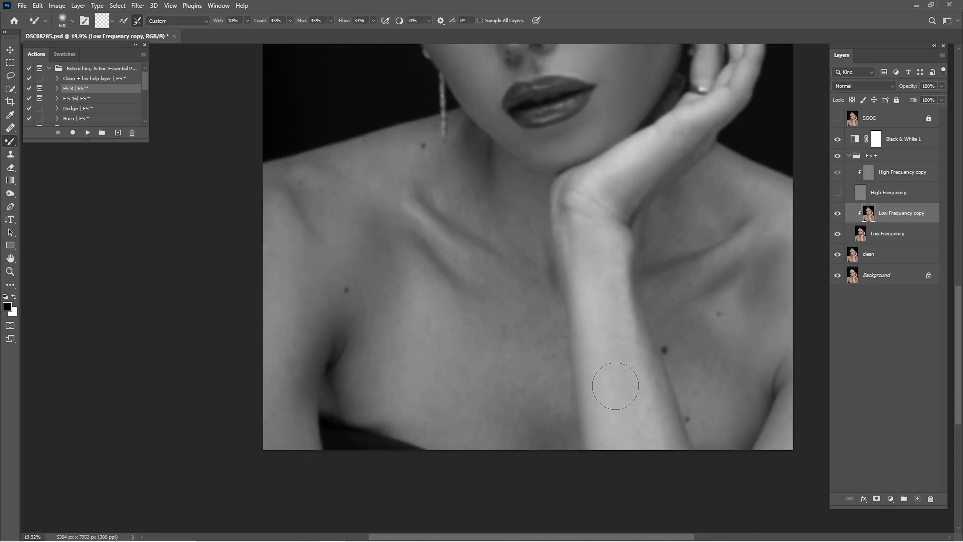
scroll(606, 258, up, 2)
scroll(610, 274, left, 5)
scroll(611, 274, down, 1)
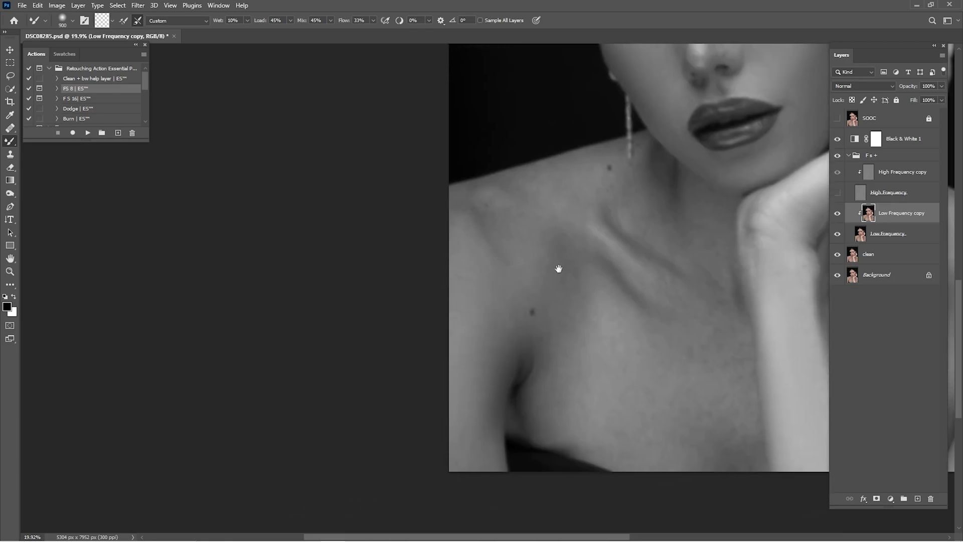
key(bracketright)
key(bracketright)
key(bracketright)
mouse_move(558, 269)
mouse_down()
mouse_move(466, 185)
mouse_move(557, 288)
mouse_up()
drag(574, 323, 449, 227)
scroll(501, 294, up, 2)
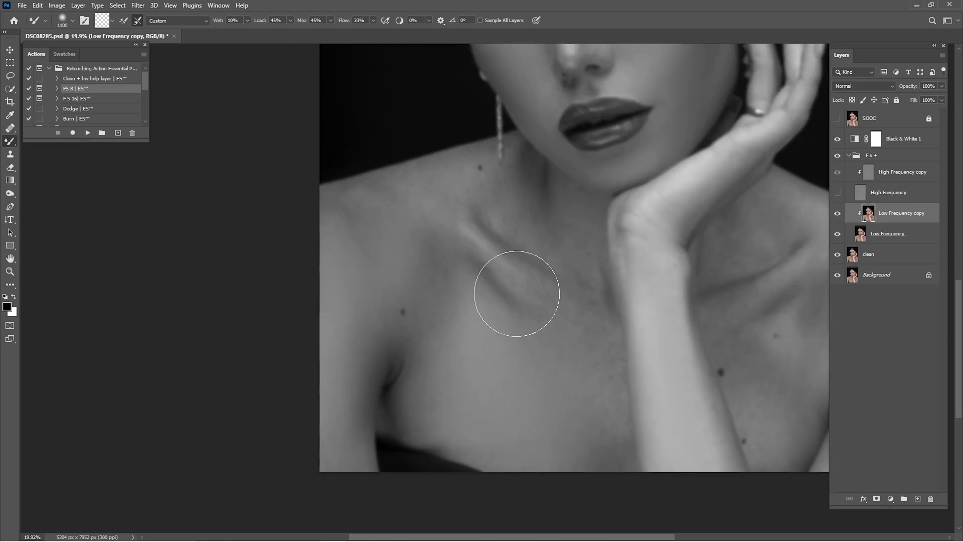
Blend the tones of the hand, wrist and collarbone area with a 600–900 px Mixer Brush
key(bracketleft)
key(bracketleft)
scroll(607, 334, right, 6)
scroll(607, 334, down, 1)
scroll(522, 269, up, 3)
scroll(522, 269, left, 1)
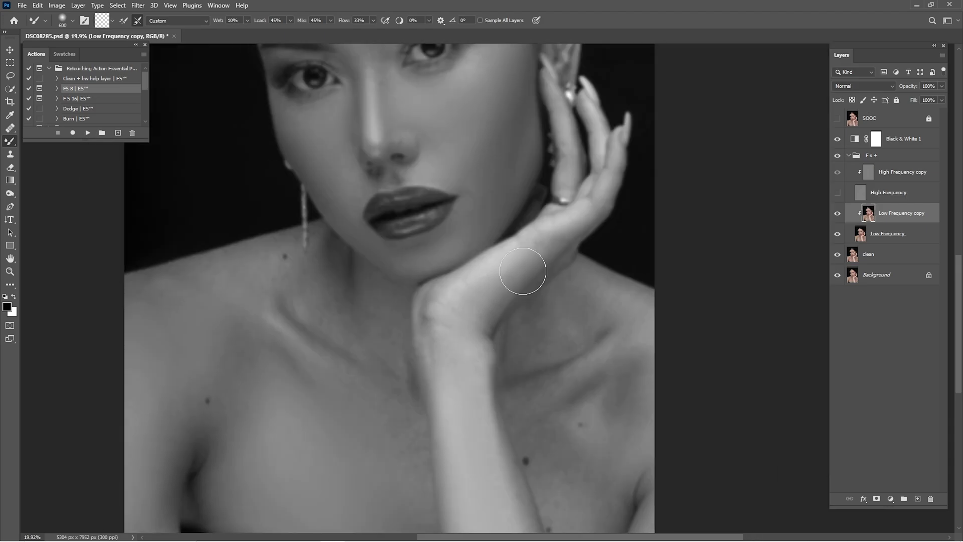
scroll(529, 301, down, 2)
scroll(529, 301, left, 4)
scroll(438, 271, down, 2)
scroll(438, 271, right, 5)
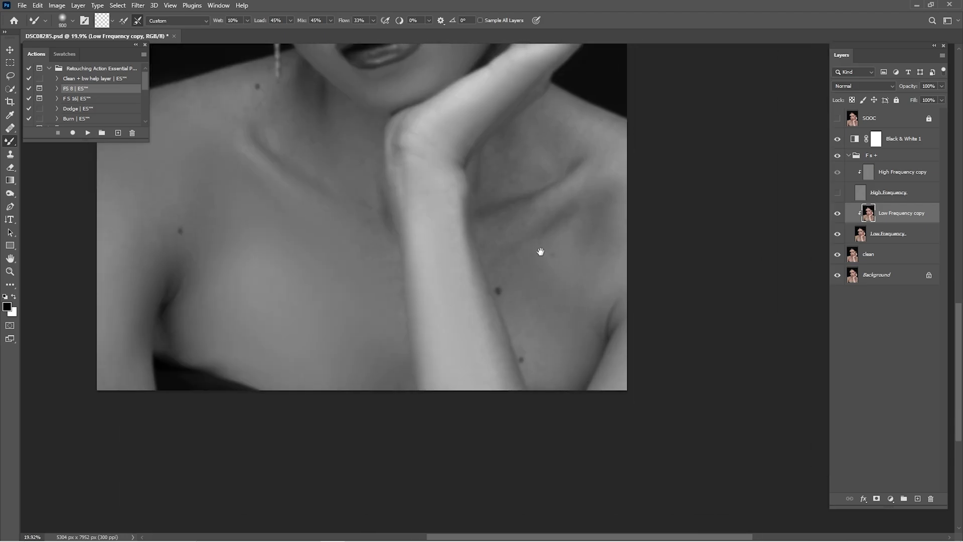
scroll(540, 252, left, 4)
scroll(539, 251, up, 1)
Smooth the forearm, lower chest, neck and chin with the Mixer Brush, reducing its size to 400 px for the chin
key(bracketleft)
key(bracketleft)
key(bracketleft)
key(bracketleft)
key(bracketright)
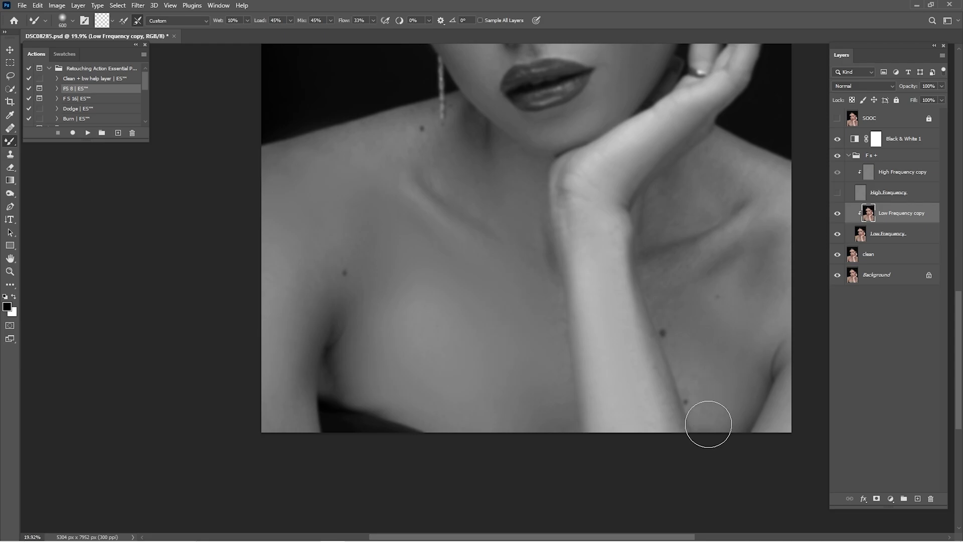
scroll(709, 421, right, 2)
key(bracketright)
scroll(627, 342, up, 7)
scroll(627, 343, left, 1)
key(bracketleft)
key(bracketleft)
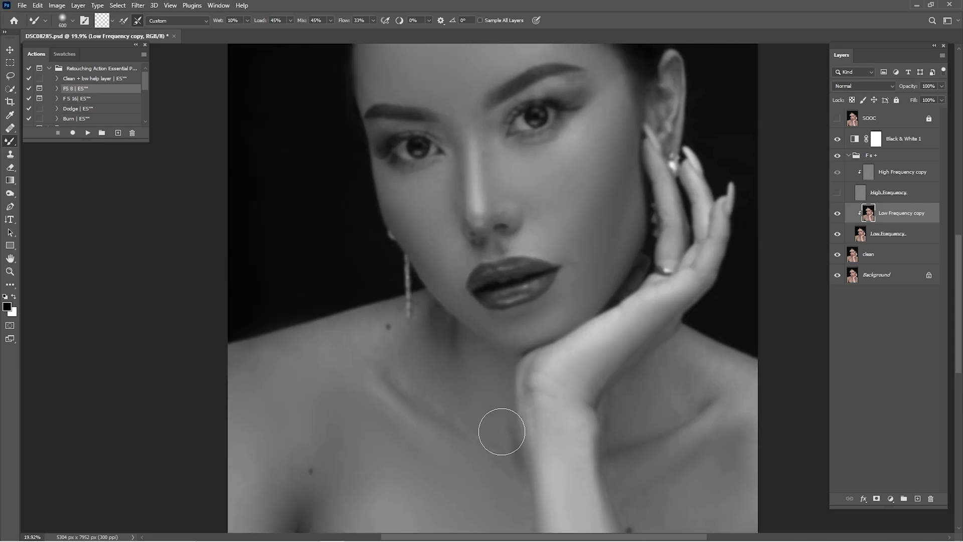
key(bracketleft)
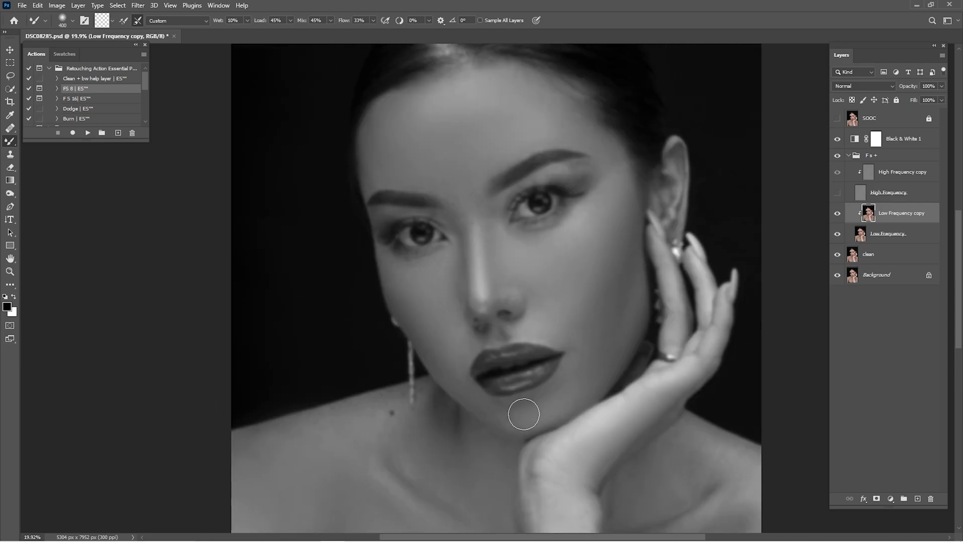
Hide the Black & White 1 helper and show the High Frequency layer with the whole portrait in view
click(837, 139)
click(837, 193)
key(ctrl+0)
Compare the body and face tones with and without the Low Frequency copy layer
click(836, 214)
click(835, 215)
click(835, 216)
click(837, 214)
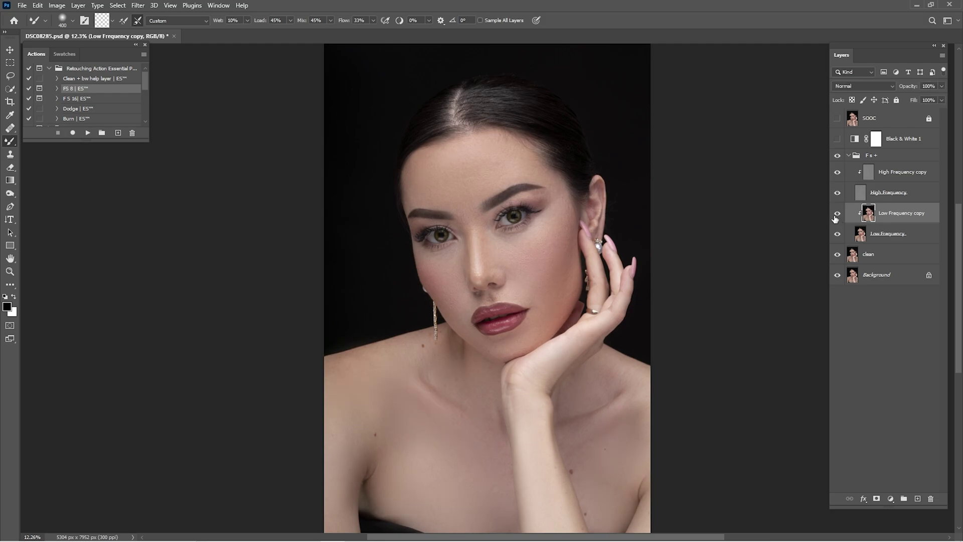
click(837, 214)
click(836, 215)
click(834, 219)
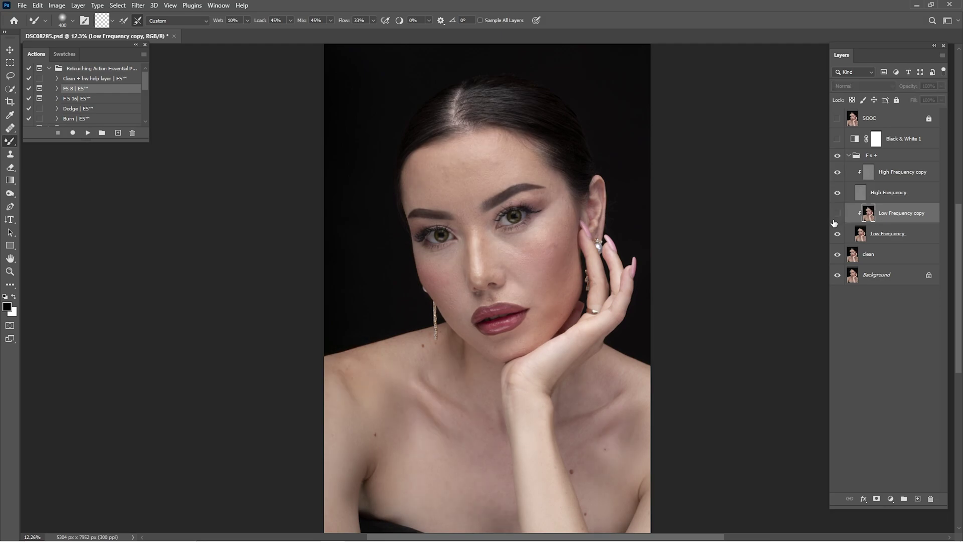
click(833, 219)
click(835, 214)
click(835, 214)
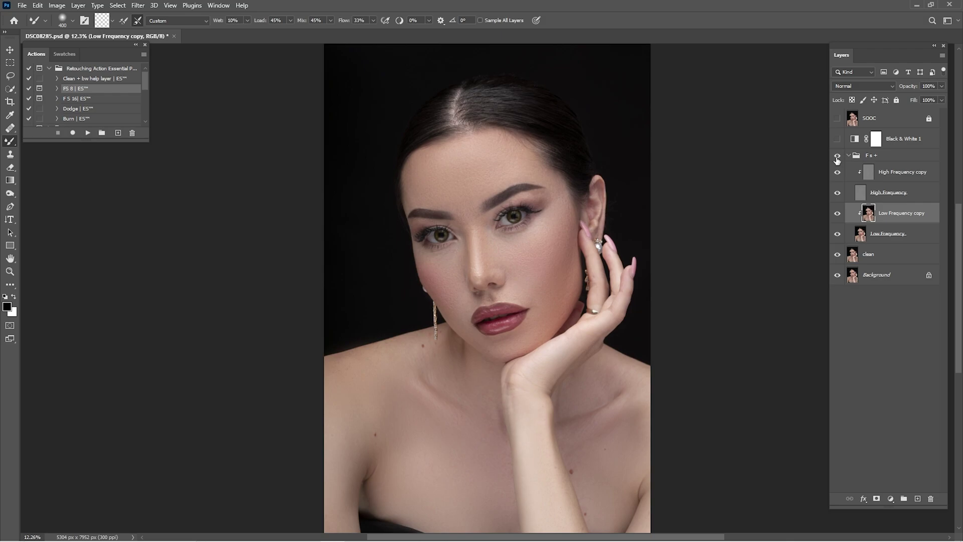
Compare the portrait with and without the entire F s + group
click(835, 158)
click(835, 157)
click(834, 160)
click(835, 159)
click(833, 160)
click(834, 160)
With High Frequency hidden, refine the tones around the nose, mouth, chin and eyes using a 175–400 px Mixer Brush, then show it again
ctrl+drag(490, 345, 538, 356)
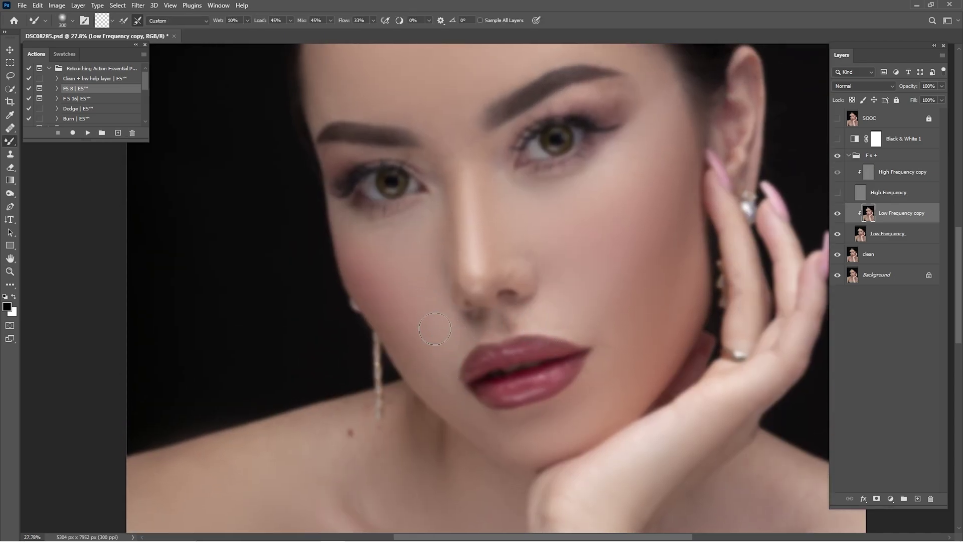
mouse_move(479, 331)
mouse_down()
mouse_move(550, 309)
mouse_move(486, 316)
mouse_move(509, 321)
mouse_move(523, 320)
mouse_move(450, 319)
mouse_move(544, 306)
mouse_move(469, 319)
mouse_move(528, 314)
mouse_move(482, 325)
mouse_move(522, 317)
mouse_move(470, 319)
mouse_move(529, 313)
mouse_move(494, 315)
mouse_up()
key(bracketright)
key(bracketright)
key(bracketright)
key(bracketleft)
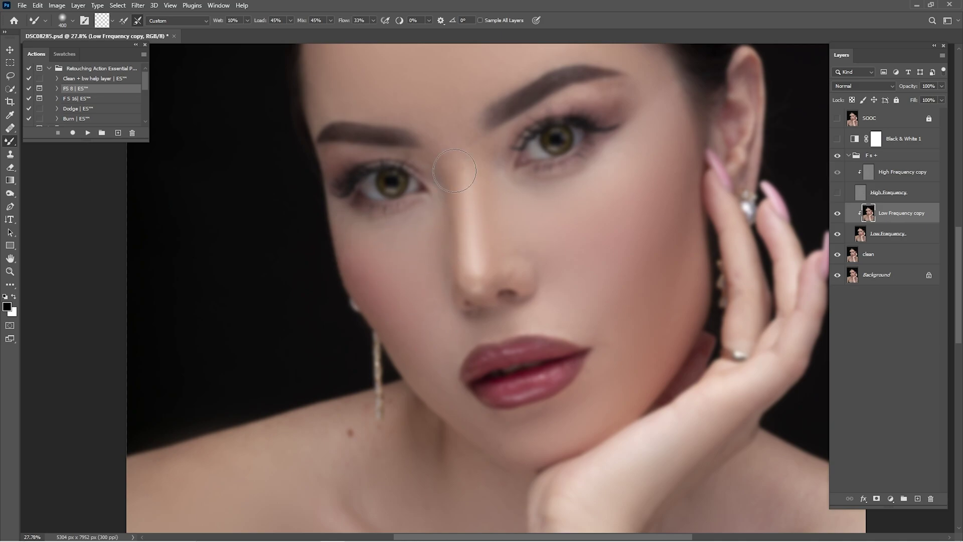
key(bracketright)
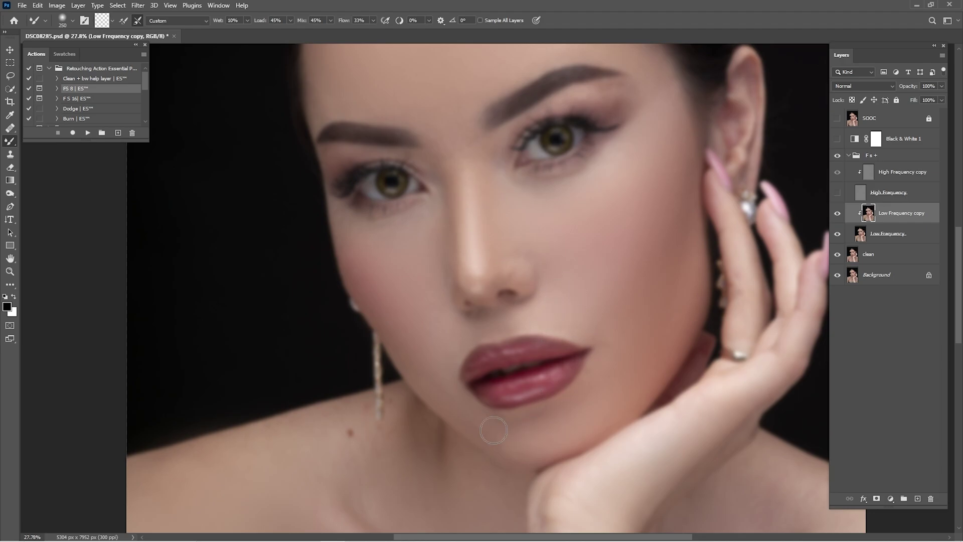
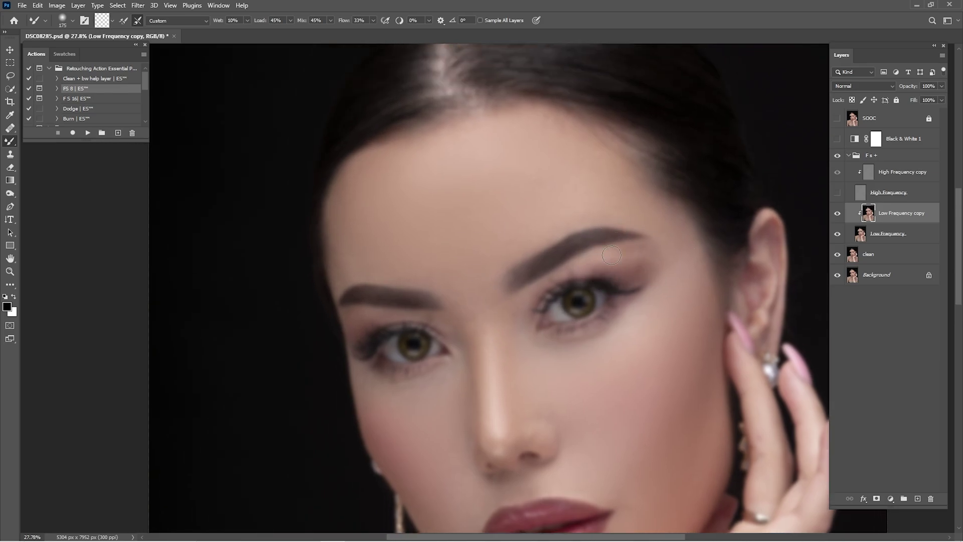
drag(627, 370, 632, 240)
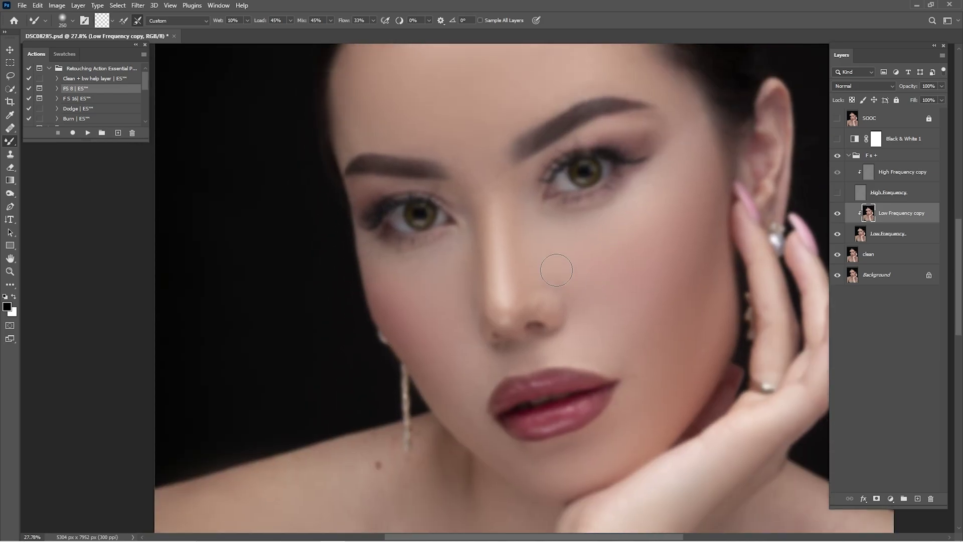
click(837, 193)
key(z)
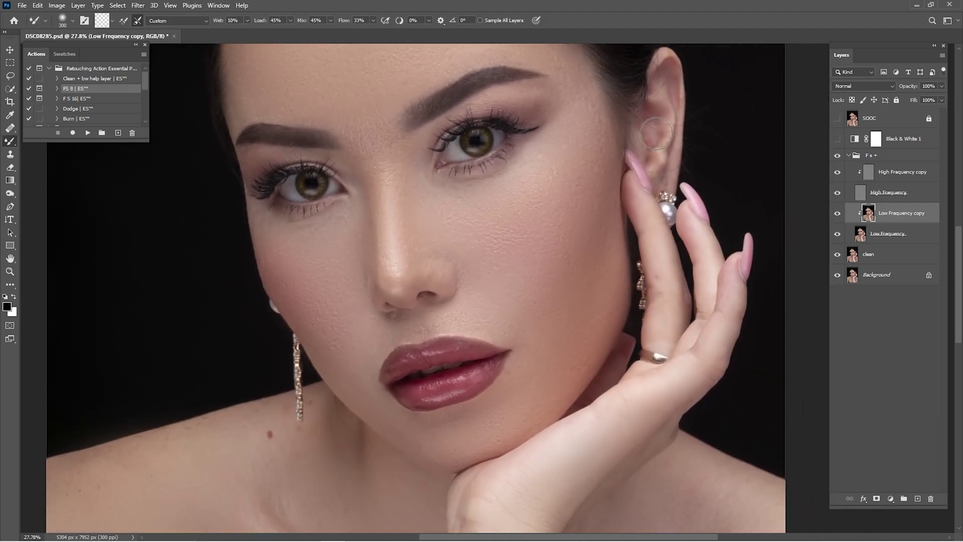
Review the refined facial tones across the full portrait against the unsmoothed Low Frequency layer
key(ctrl+0)
click(836, 216)
click(836, 216)
click(837, 214)
click(838, 213)
click(839, 211)
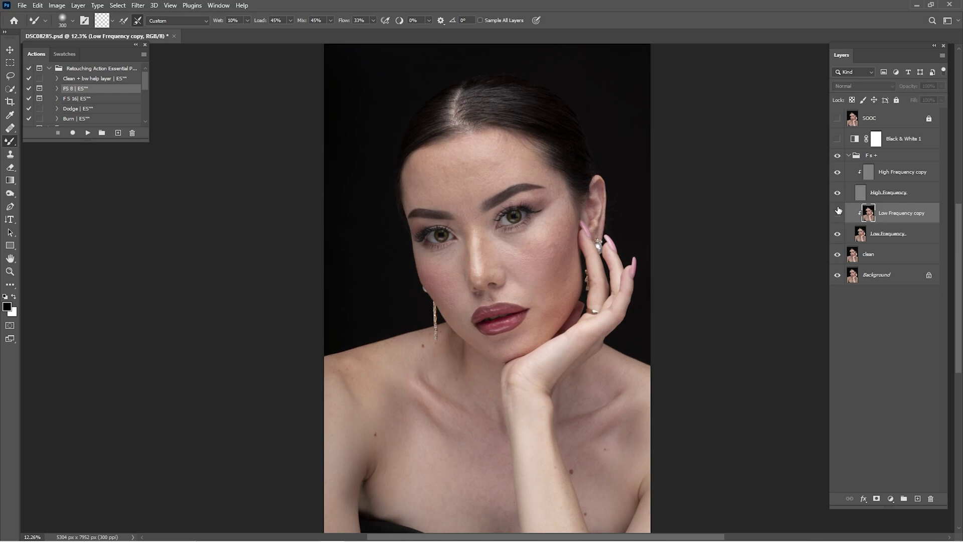
click(838, 212)
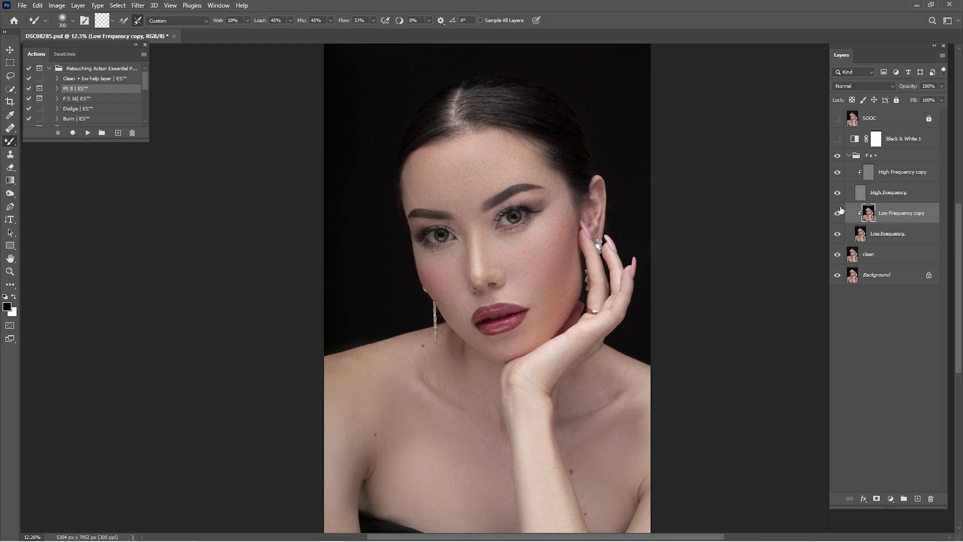
Add a layer mask to the Low Frequency copy layer and set the regular Brush to 25% opacity
click(876, 499)
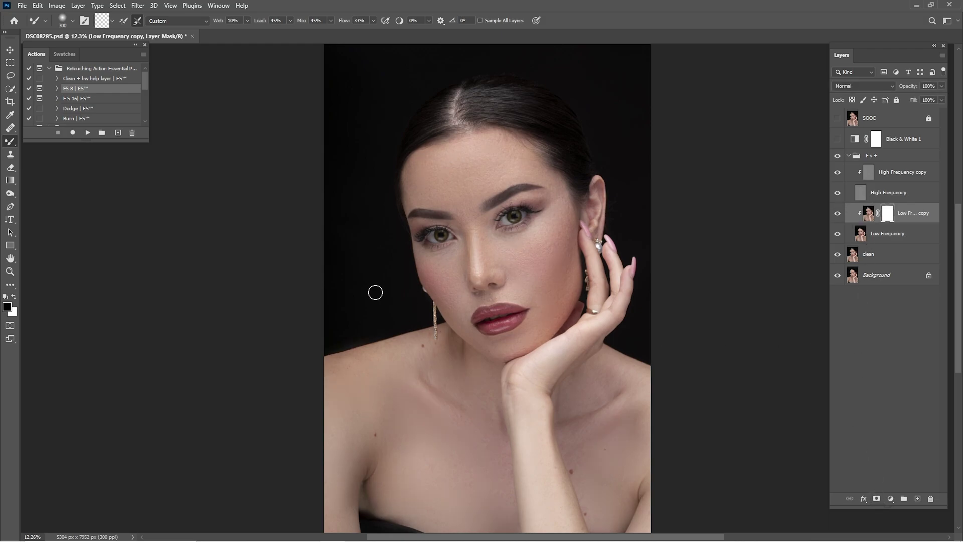
key(shift+b)
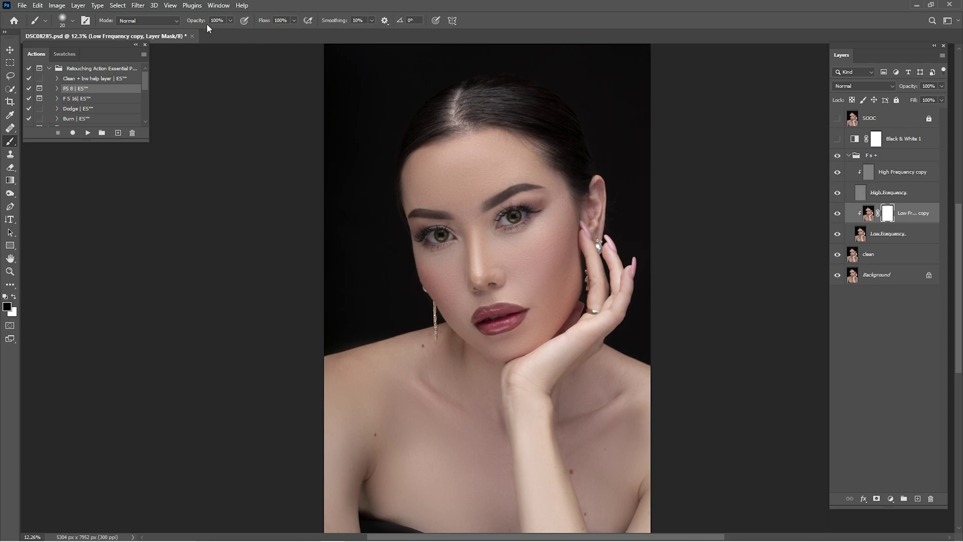
click(224, 20)
text(25)
key(Return)
Paint black on the mask over the chest with a 1600 px brush to reduce the smoothing, then swap to white
key(bracketright)
key(bracketright)
key(bracketright)
key(bracketright)
key(bracketright)
key(bracketright)
key(bracketright)
key(bracketright)
key(bracketright)
key(bracketright)
key(bracketright)
key(bracketright)
key(bracketright)
key(bracketright)
key(bracketright)
key(bracketright)
key(bracketright)
key(bracketright)
key(bracketright)
key(bracketright)
key(bracketleft)
mouse_move(527, 449)
mouse_down()
mouse_move(472, 521)
mouse_move(483, 482)
mouse_move(470, 502)
mouse_up()
mouse_move(470, 503)
mouse_down()
mouse_move(459, 394)
mouse_move(352, 394)
mouse_move(329, 525)
mouse_move(420, 465)
mouse_move(512, 473)
mouse_up()
key(x)
Examine the masked result with the Low Frequency copy layer on and off, including the cheek up close
click(837, 215)
click(836, 215)
click(836, 216)
click(836, 216)
click(837, 216)
click(837, 215)
click(838, 218)
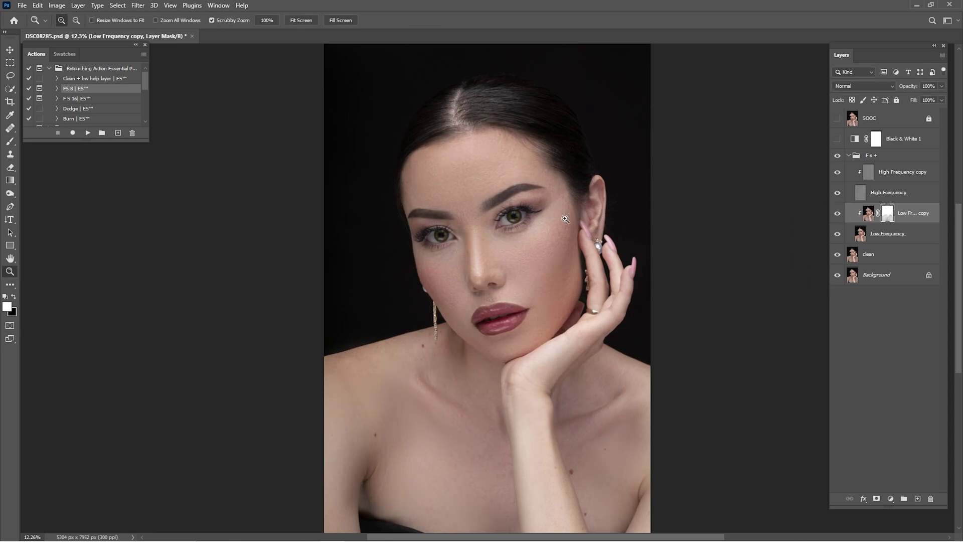
drag(570, 216, 615, 267)
drag(562, 252, 629, 236)
key(ctrl+0)
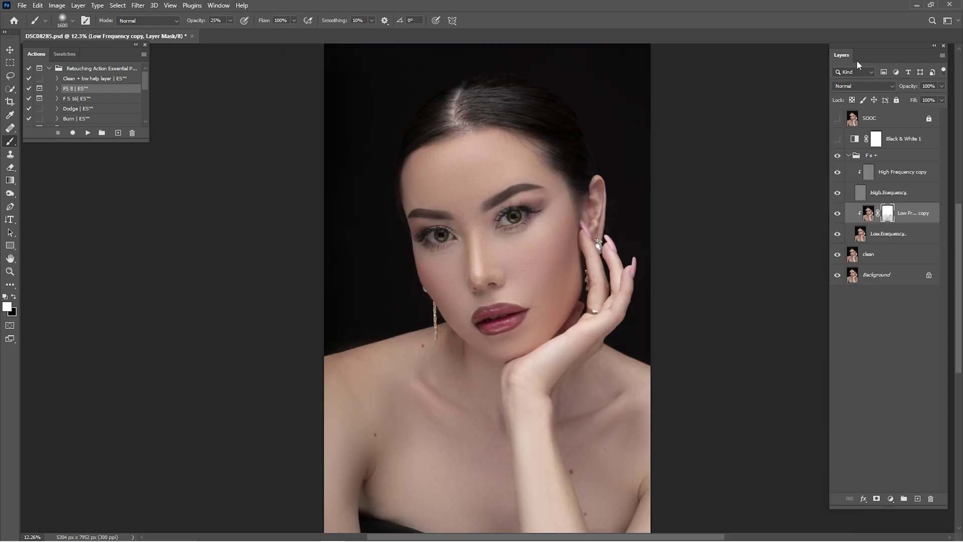
Select the High Frequency copy layer and set up the Clone Stamp with a 50 px brush for the forehead
click(892, 173)
key(x)
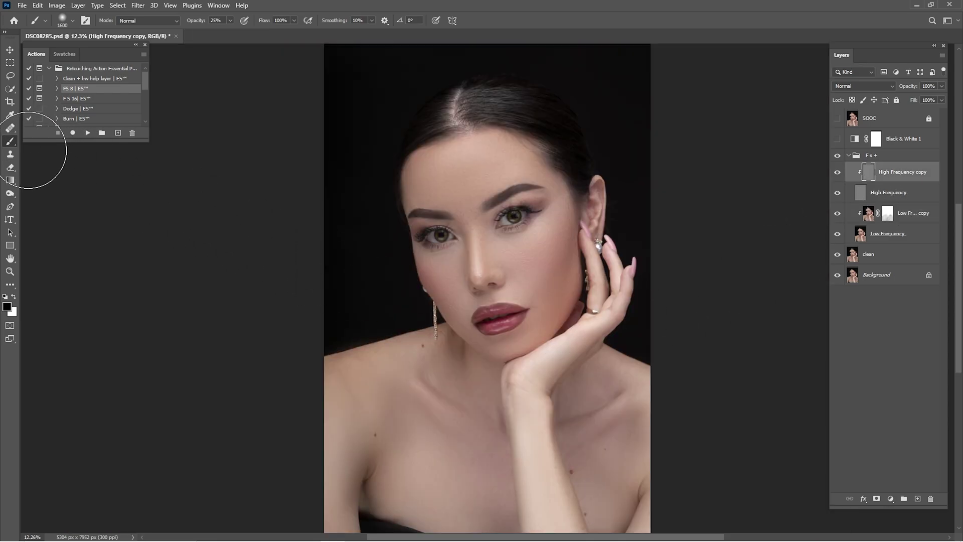
click(11, 155)
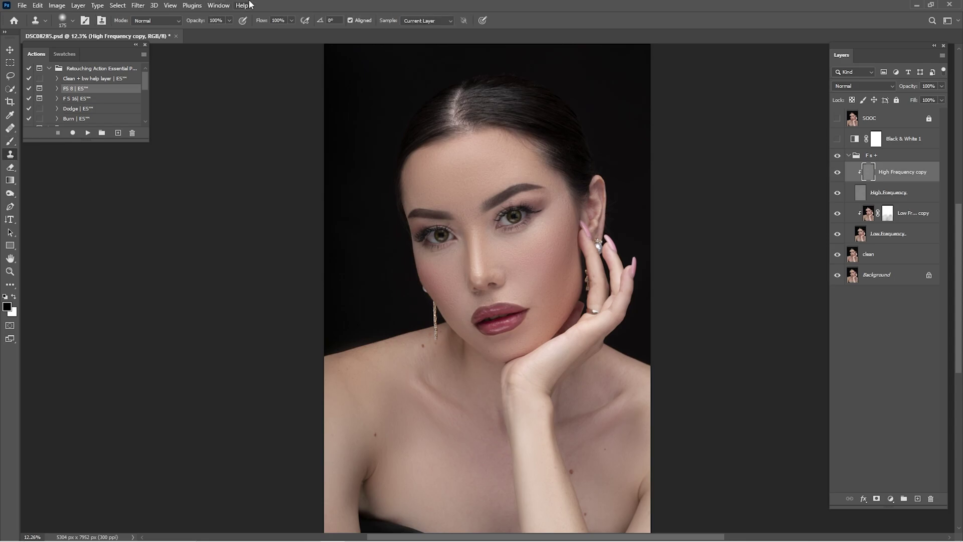
drag(545, 173, 644, 175)
drag(486, 198, 613, 233)
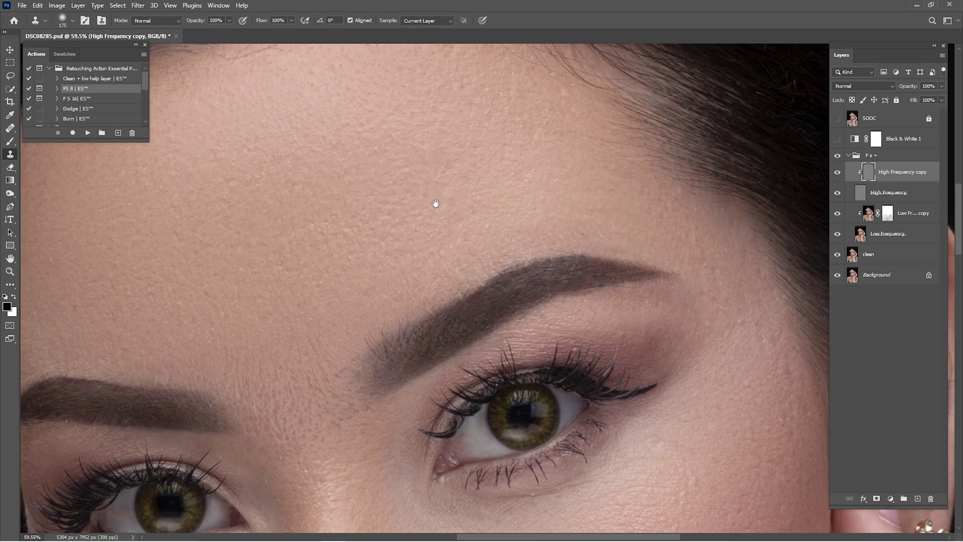
drag(437, 195, 598, 224)
key(bracketleft)
key(bracketleft)
key(bracketleft)
key(bracketleft)
key(bracketleft)
key(bracketleft)
key(bracketleft)
key(bracketleft)
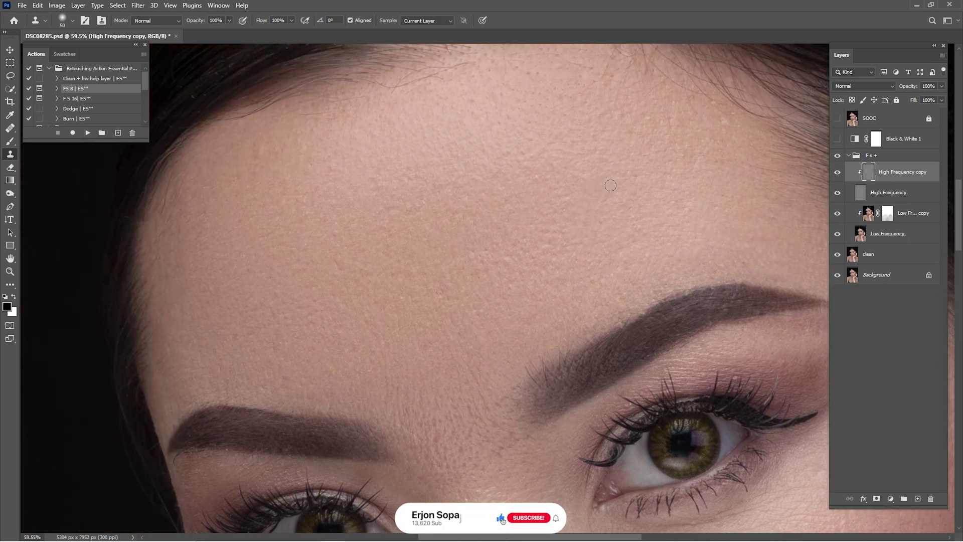
drag(622, 178, 609, 228)
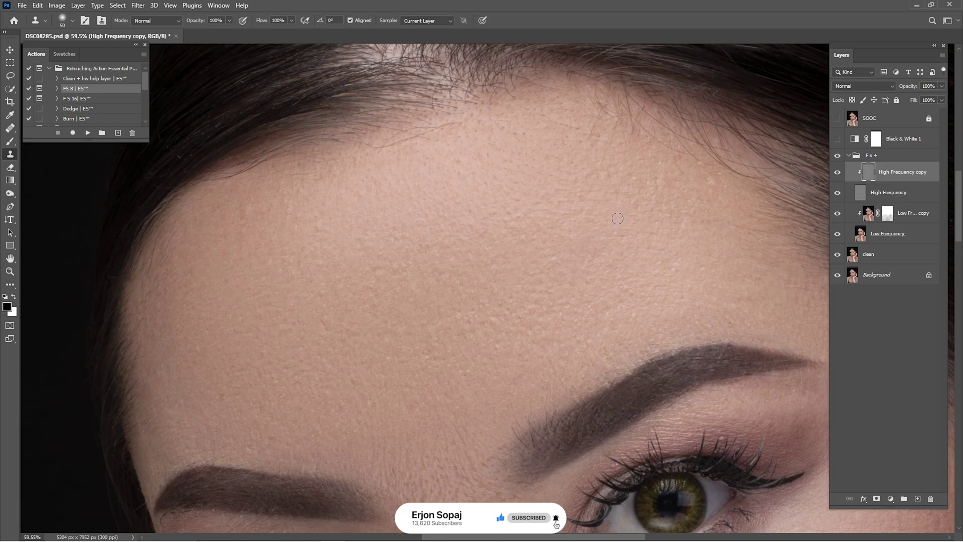
Clone clean skin texture from nearby samples over the uneven pores across the forehead
key(alt)
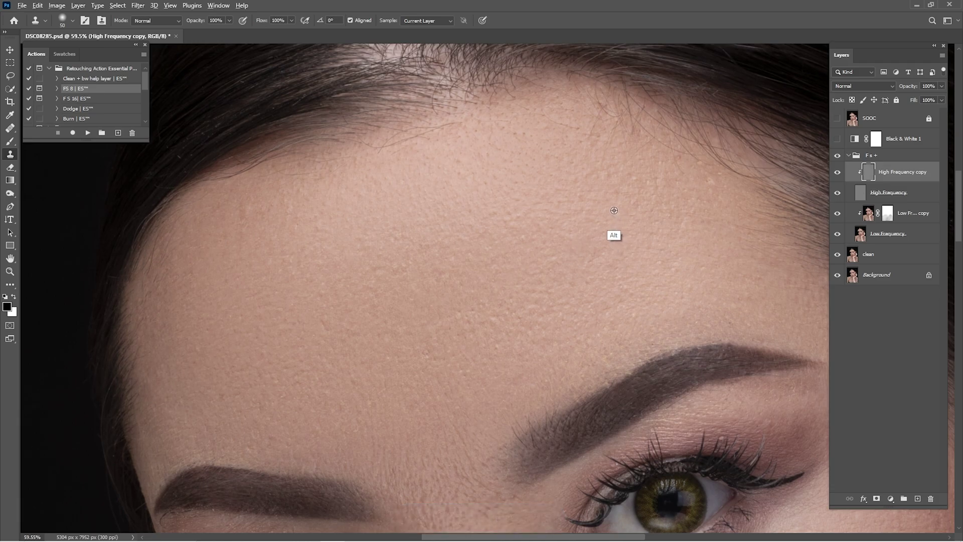
alt+click(611, 206)
mouse_move(610, 221)
mouse_down()
mouse_move(590, 239)
mouse_move(594, 258)
mouse_up()
mouse_move(360, 291)
mouse_down()
mouse_move(505, 279)
mouse_move(530, 201)
mouse_move(516, 242)
mouse_move(526, 240)
mouse_up()
alt+click(505, 262)
alt+click(559, 249)
alt+click(585, 237)
alt+click(570, 259)
mouse_move(503, 276)
mouse_down()
mouse_move(536, 228)
mouse_move(527, 256)
mouse_up()
alt+click(410, 260)
drag(420, 297, 420, 284)
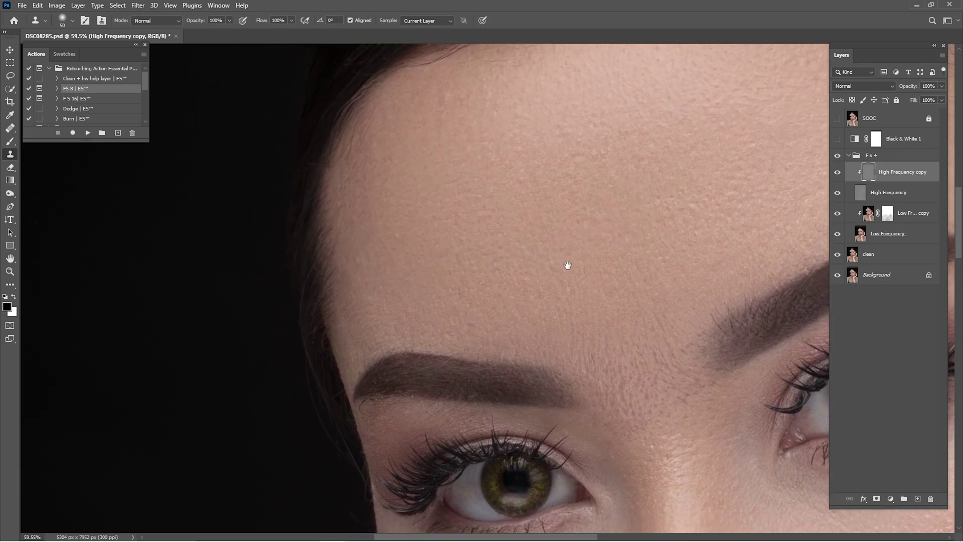
Clone smooth texture over the lower forehead and the area between the eyebrows
drag(568, 262, 448, 190)
drag(595, 346, 546, 363)
drag(477, 270, 507, 326)
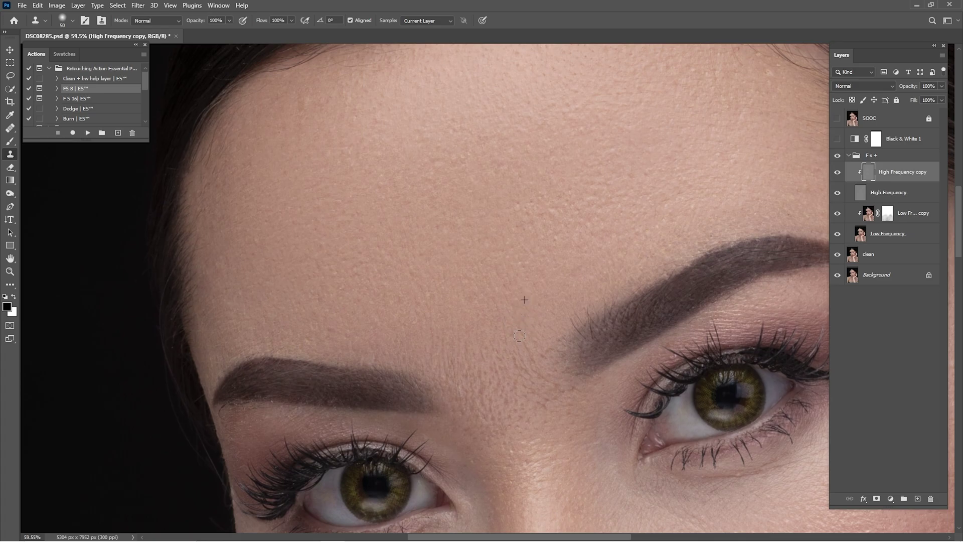
scroll(533, 306, up, 2)
scroll(501, 208, down, 5)
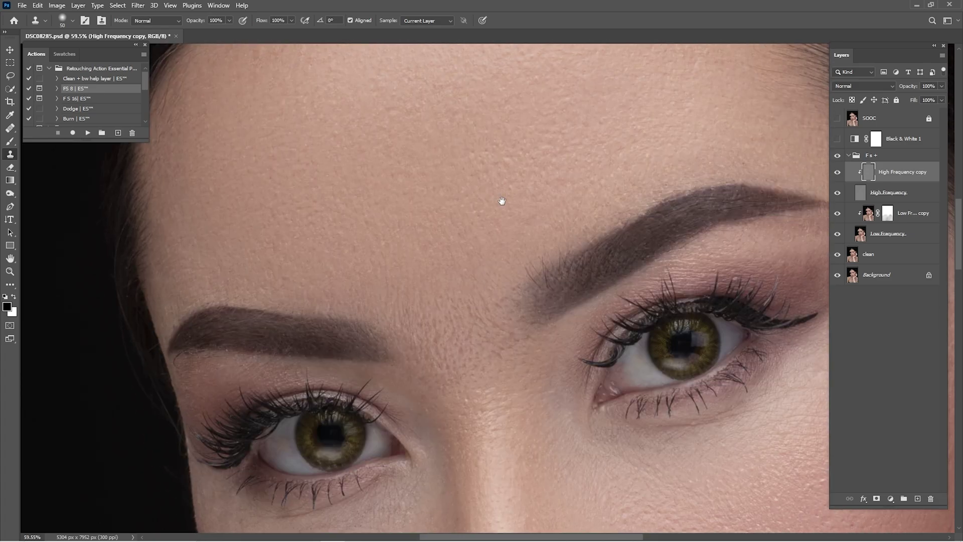
Clone clean texture along the nose bridge and the skin beneath both eyes
scroll(531, 241, down, 3)
scroll(523, 256, right, 1)
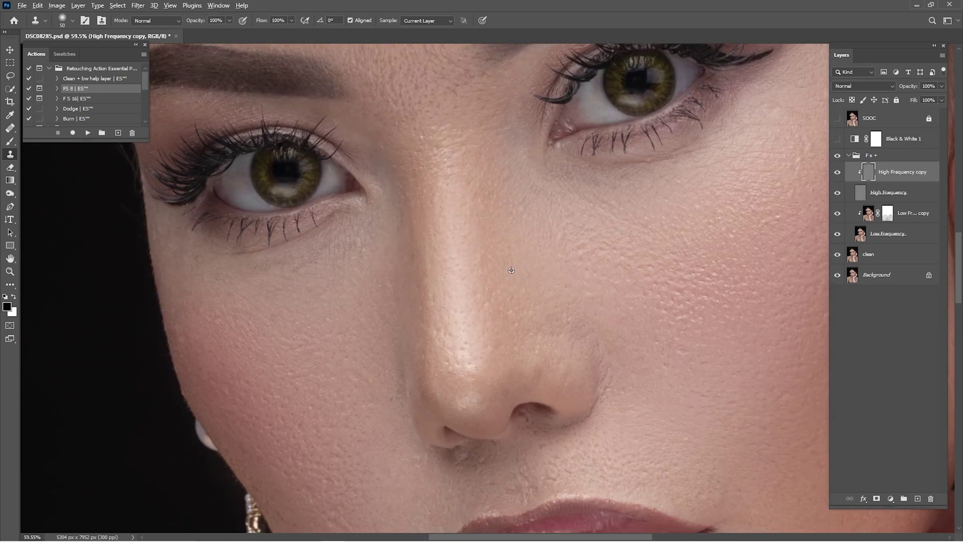
scroll(511, 271, up, 4)
scroll(512, 271, left, 1)
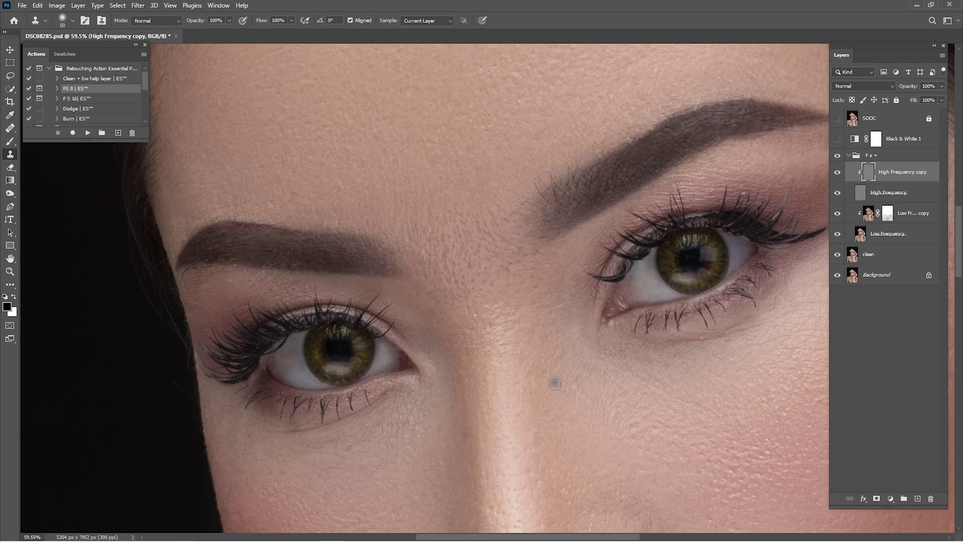
scroll(576, 422, down, 3)
scroll(576, 421, right, 1)
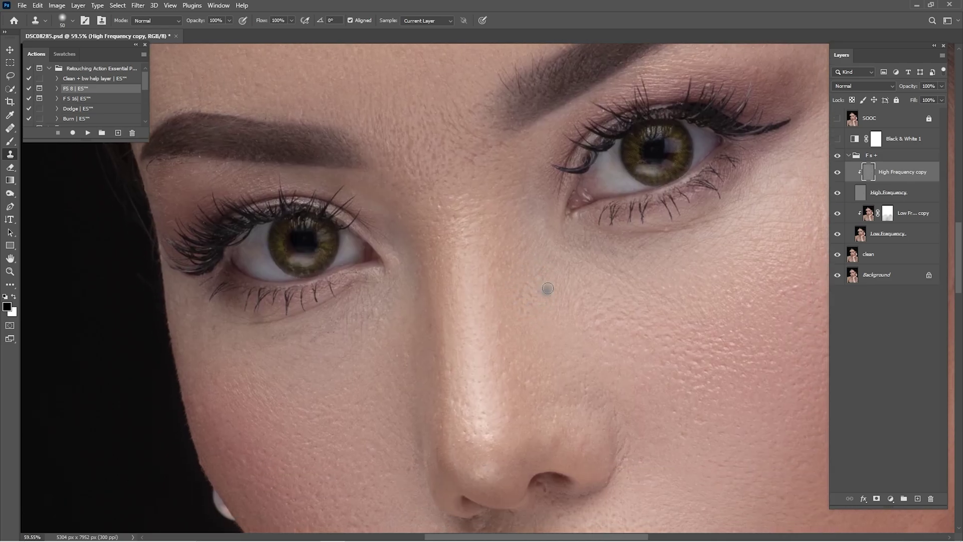
scroll(551, 301, down, 3)
scroll(552, 301, left, 2)
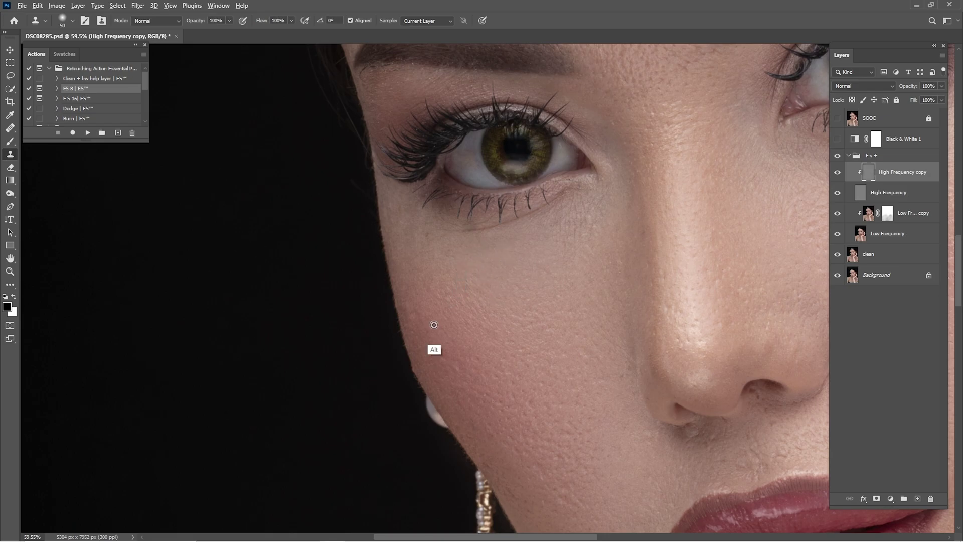
Clone texture on the cheeks and around the nose, and show the Black & White 1 layer as a retouching aid
scroll(452, 361, down, 3)
scroll(451, 361, right, 1)
drag(543, 406, 374, 172)
drag(567, 100, 515, 337)
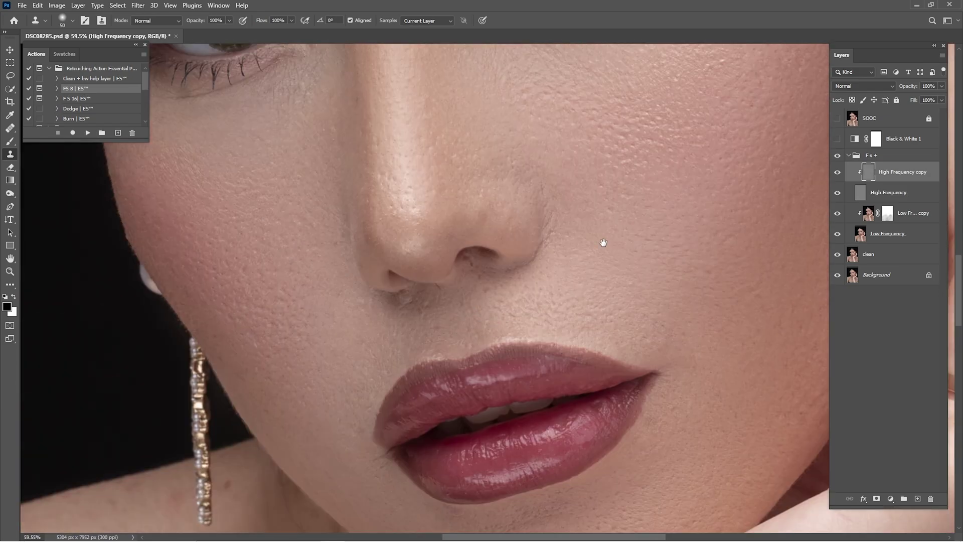
drag(617, 151, 401, 355)
drag(412, 105, 664, 439)
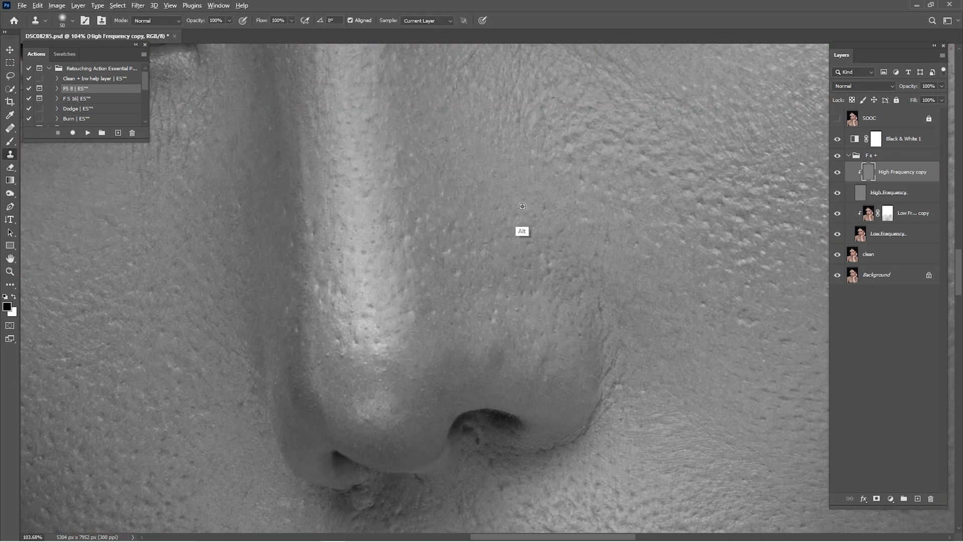
Clean the texture of the cheek, nostril area and upper lip with a 35 px Clone Stamp brush
scroll(608, 315, down, 3)
scroll(608, 315, right, 1)
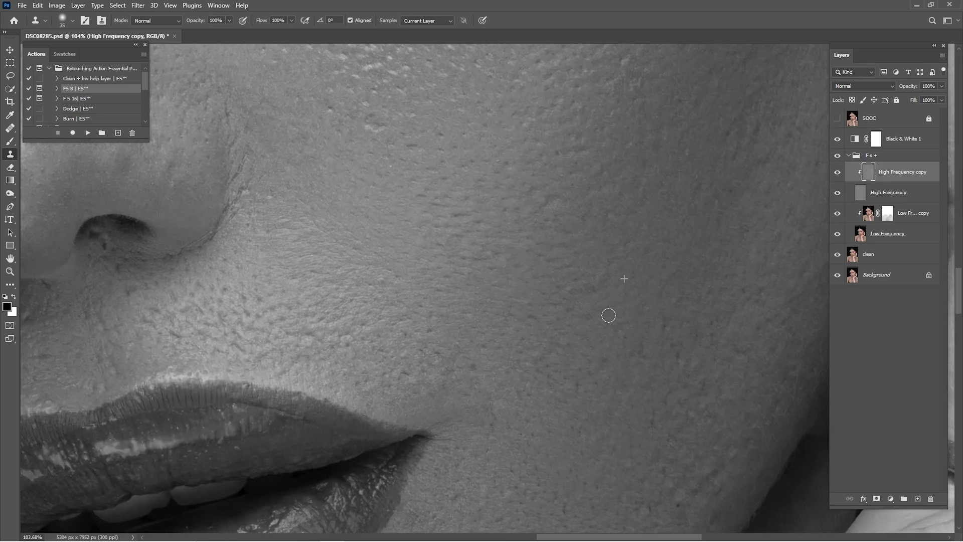
drag(241, 351, 557, 337)
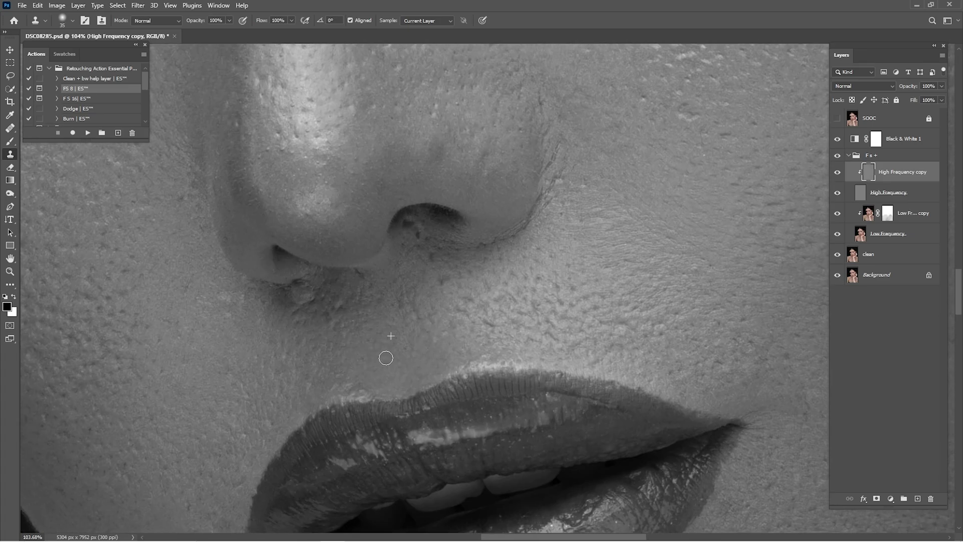
drag(556, 161, 497, 273)
drag(752, 75, 568, 344)
scroll(522, 273, left, 2)
scroll(522, 273, up, 1)
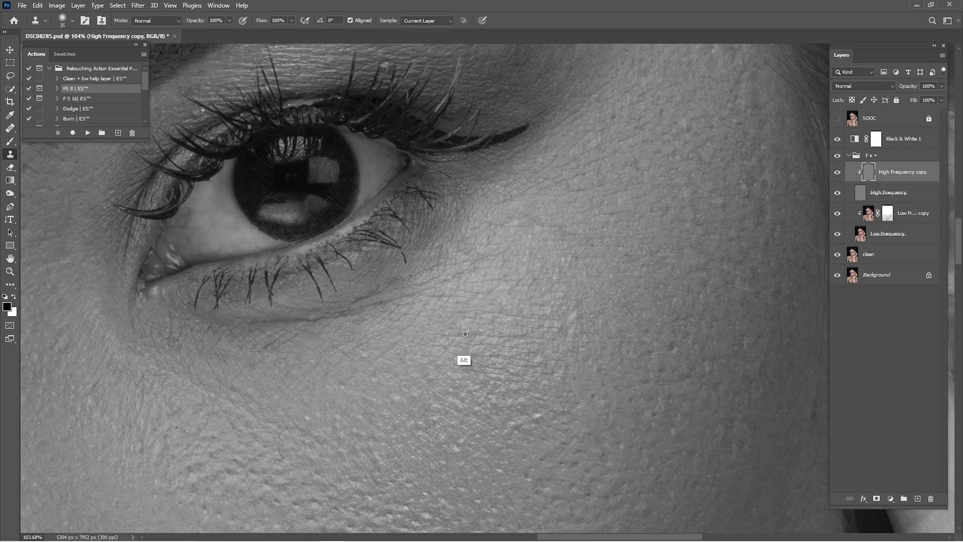
Clone clean texture over the rough spots under the eye and on the side of the nose
scroll(456, 382, left, 4)
scroll(456, 381, down, 1)
scroll(515, 281, down, 5)
scroll(515, 281, left, 3)
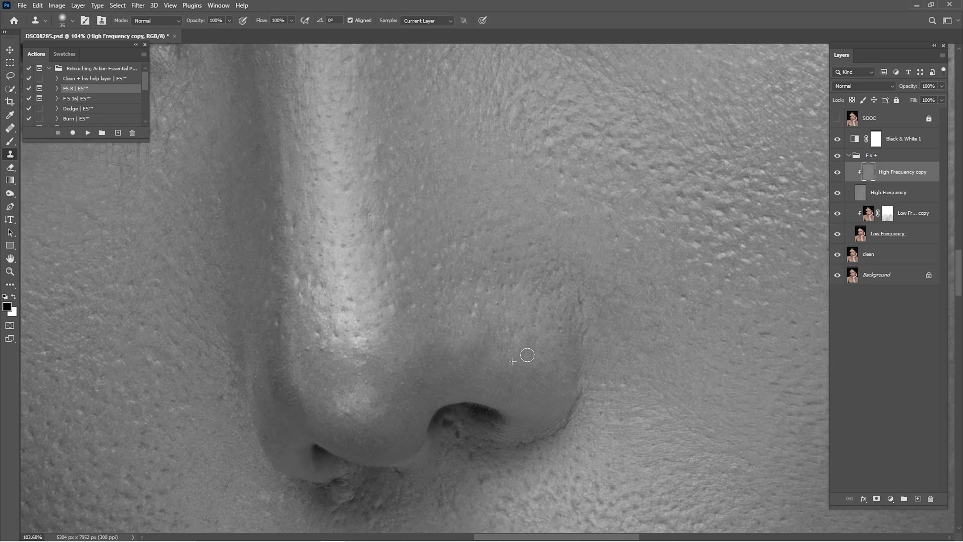
scroll(516, 370, up, 4)
scroll(434, 286, left, 4)
drag(507, 300, 517, 279)
Resize the Clone Stamp brush and clean the skin texture around the mouth and chin
key(bracketright)
key(bracketright)
key(bracketright)
key(bracketright)
key(bracketright)
mouse_move(559, 256)
mouse_down()
mouse_move(504, 298)
mouse_move(462, 312)
mouse_move(442, 164)
mouse_up()
key(s)
scroll(441, 165, down, 15)
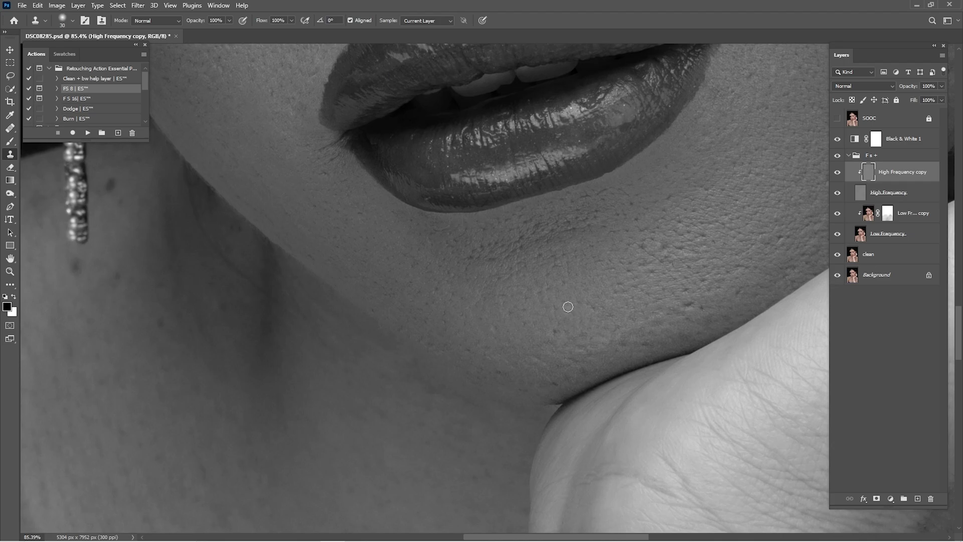
drag(656, 271, 466, 462)
drag(546, 294, 626, 380)
Hide the Black & White 1 layer and clone remaining texture flaws with the brush enlarged to 45 px
click(837, 139)
drag(592, 321, 617, 321)
drag(226, 477, 459, 361)
mouse_move(429, 329)
mouse_down()
mouse_move(468, 272)
mouse_move(529, 211)
mouse_up()
key(bracketright)
key(bracketright)
key(bracketright)
click(391, 258)
drag(427, 434, 351, 434)
drag(621, 266, 665, 268)
drag(534, 250, 447, 251)
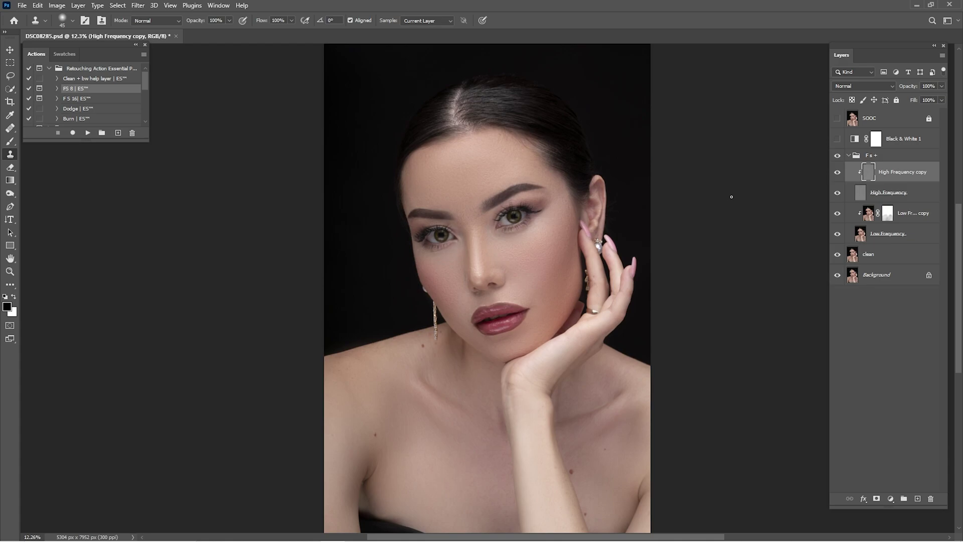
Compare the portrait with the High Frequency copy layer on and off, including the face up close
click(836, 173)
click(836, 172)
click(836, 173)
click(836, 172)
click(836, 173)
click(836, 173)
scroll(528, 266, up, 5)
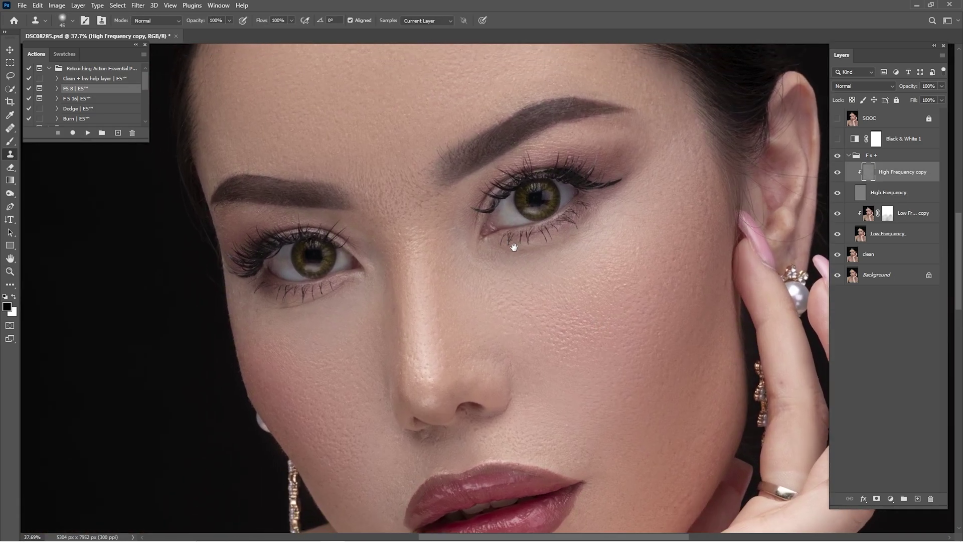
scroll(519, 238, down, 5)
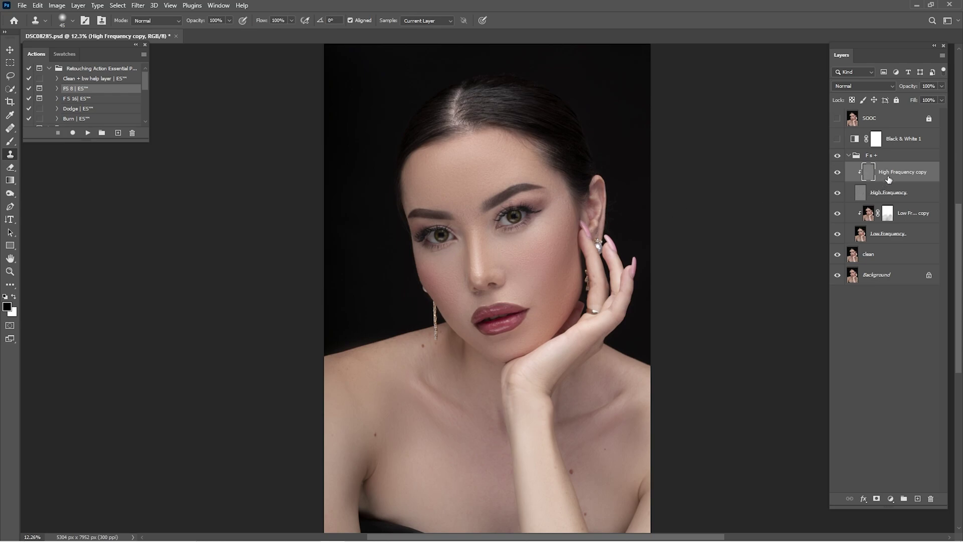
Duplicate the High Frequency copy layer and fill the duplicate with 50% gray in Normal mode at 100% opacity
drag(891, 175, 919, 499)
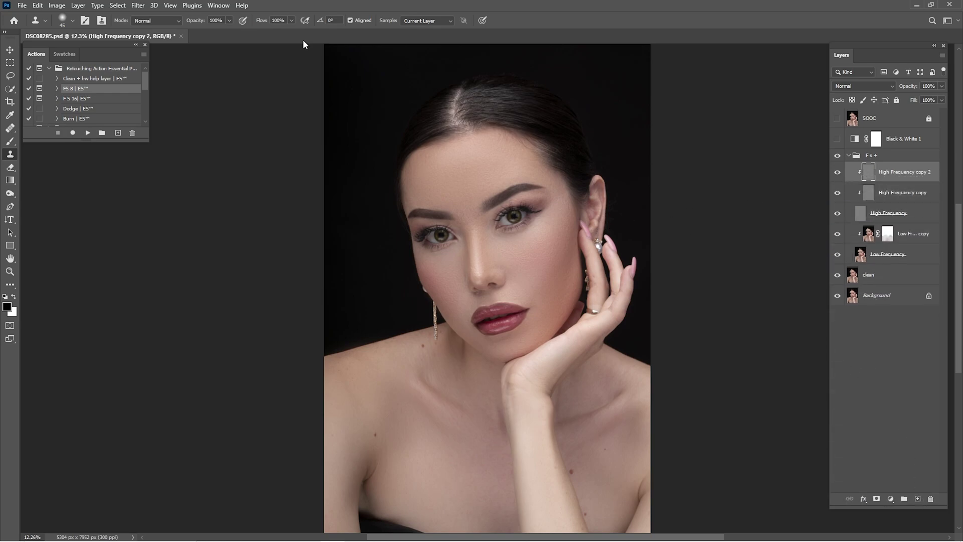
click(37, 5)
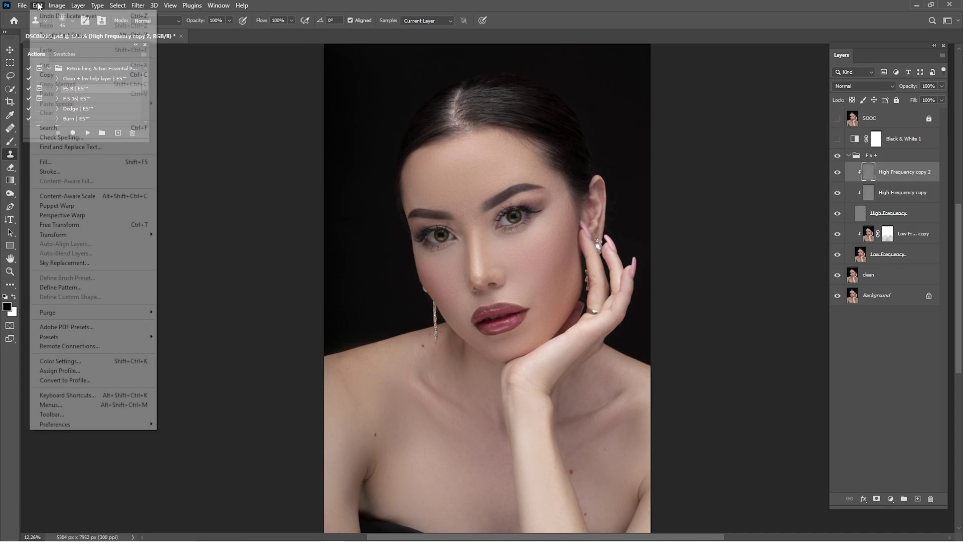
click(45, 161)
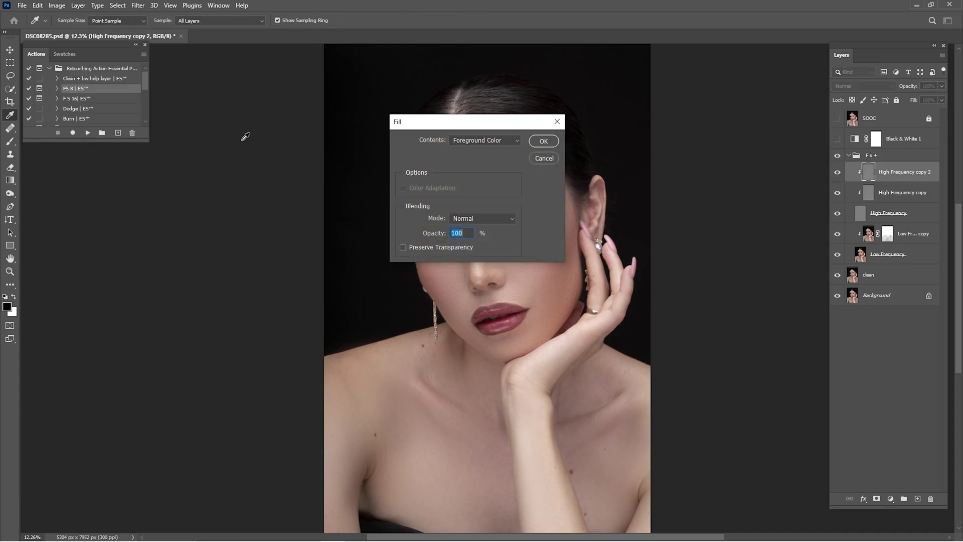
click(460, 140)
click(485, 227)
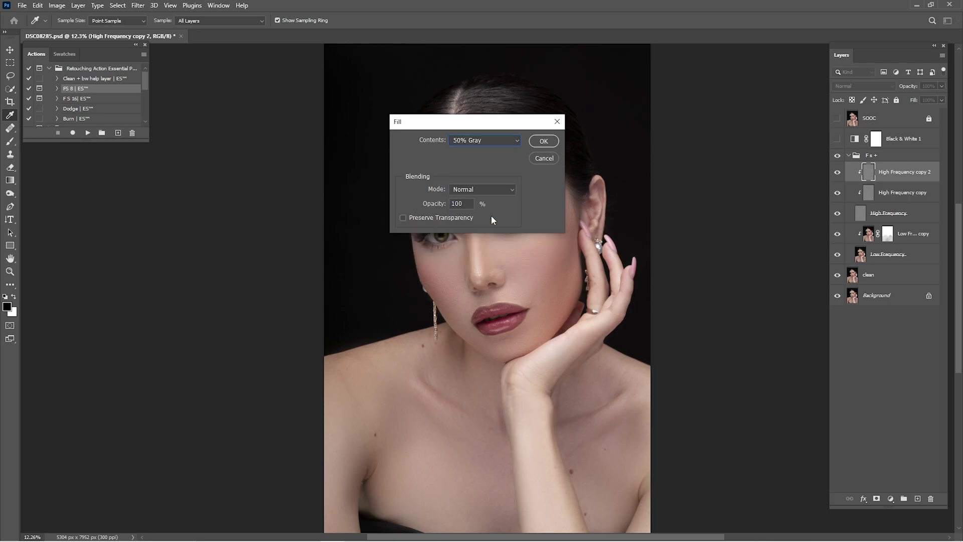
click(544, 141)
Add a layer mask to the gray-filled layer and invert it to black
key(s)
key(ctrl+space)
drag(509, 256, 543, 279)
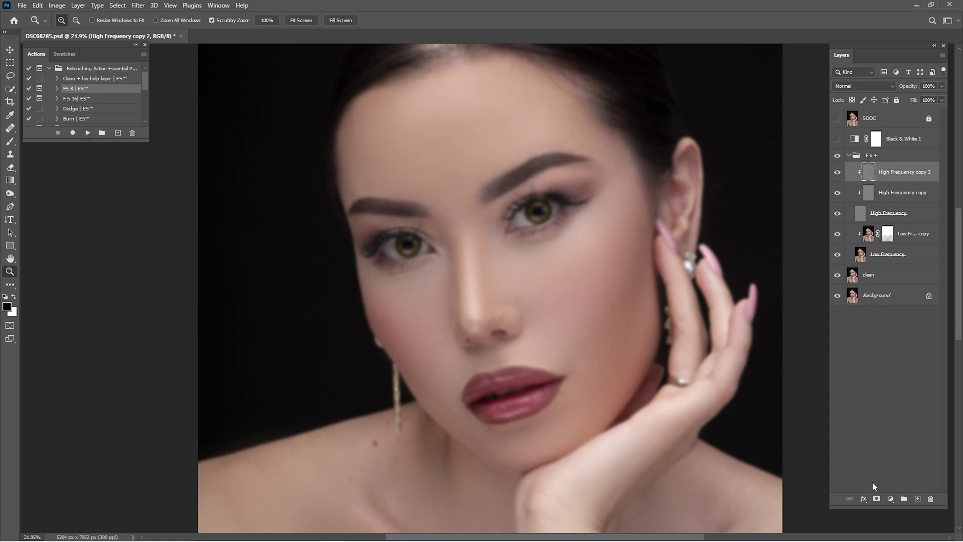
click(876, 499)
key(ctrl+i)
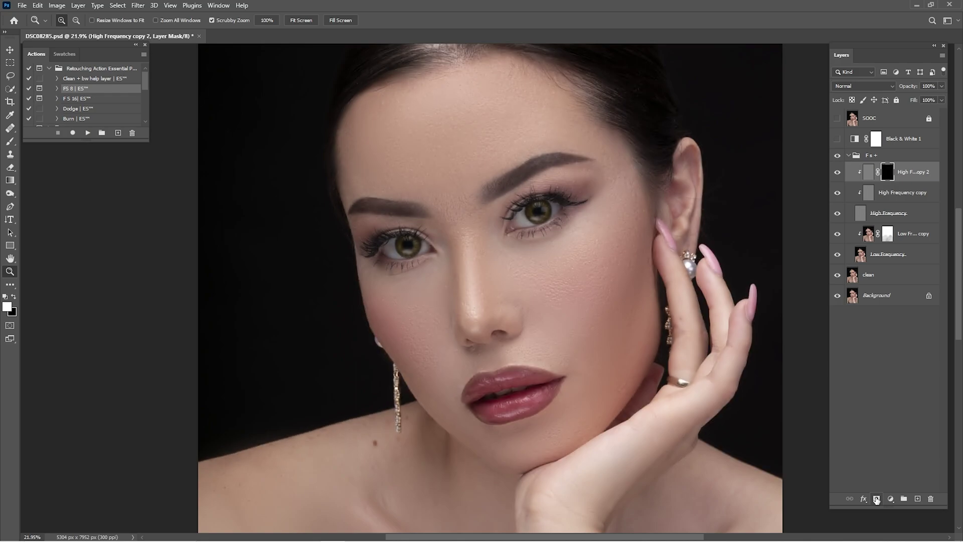
Paint white on the black mask over the forehead and cheek with a reduced Brush at 100% opacity
scroll(454, 281, up, 3)
key(b)
key(bracketleft)
key(bracketleft)
key(bracketleft)
key(bracketleft)
key(bracketleft)
key(bracketleft)
key(bracketleft)
key(bracketleft)
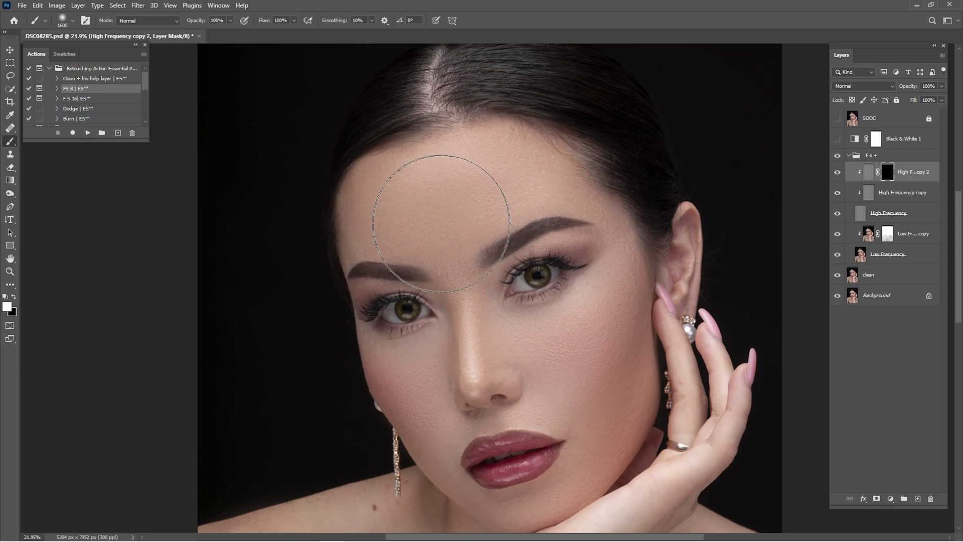
drag(436, 232, 443, 205)
key(bracketleft)
key(bracketleft)
key(bracketleft)
drag(467, 272, 470, 131)
mouse_move(478, 200)
mouse_down()
mouse_move(540, 218)
mouse_move(586, 215)
mouse_up()
drag(588, 251, 558, 308)
Paint white on the mask over the remaining facial skin, reducing the brush from 300 px to 150 px for tight areas
key(bracketleft)
key(bracketleft)
scroll(589, 221, up, 4)
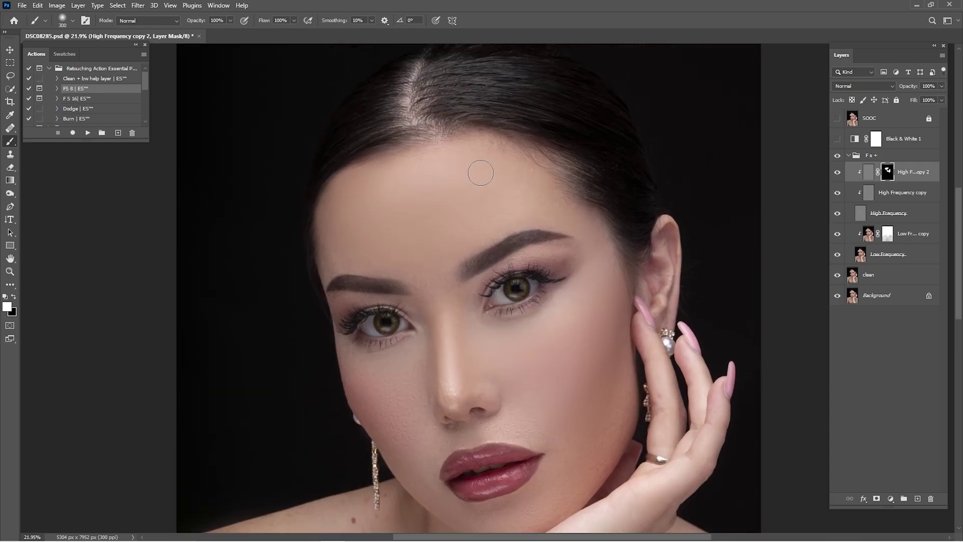
drag(416, 272, 421, 168)
key(bracketright)
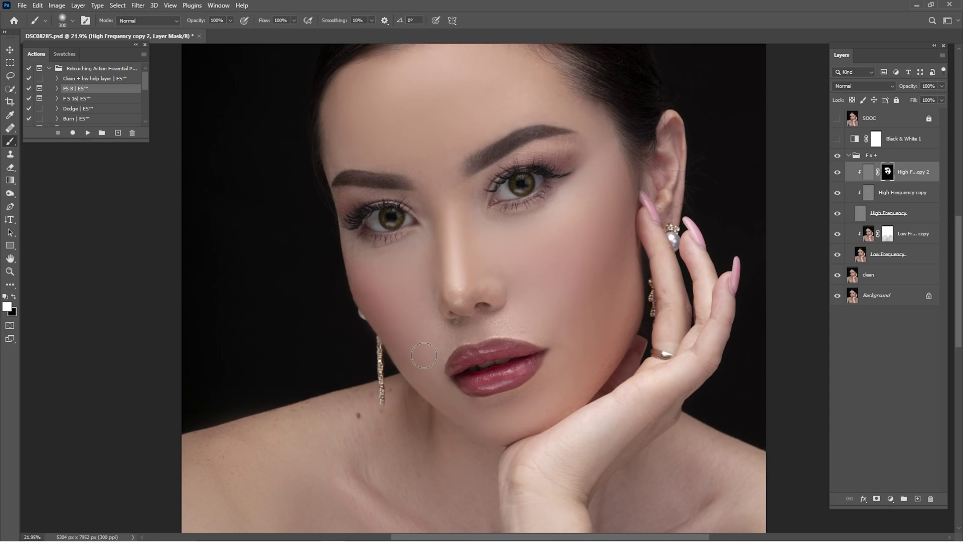
key(bracketleft)
drag(531, 164, 614, 193)
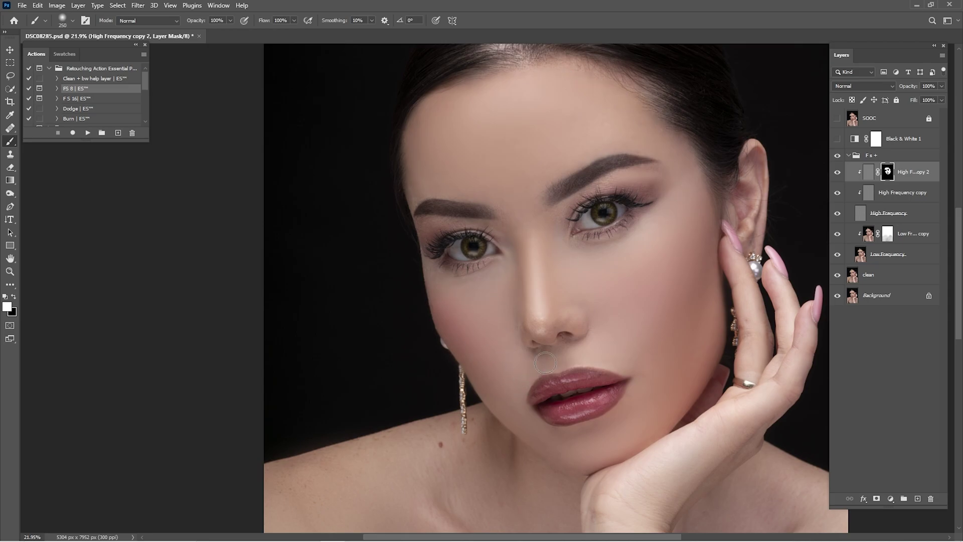
key(bracketleft)
key(ctrl+0)
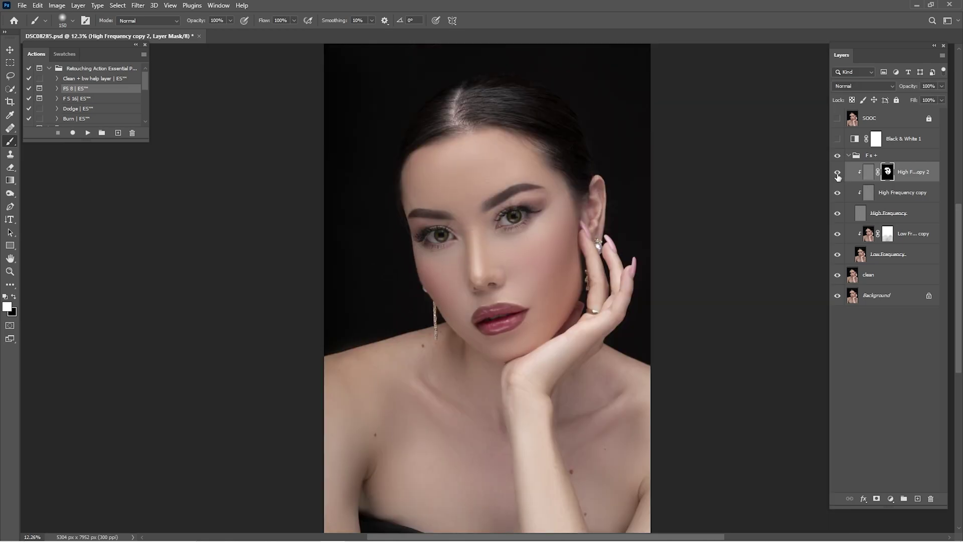
Set the masked gray layer's opacity to 35% while viewing the eyes and nose up close
key(z)
drag(527, 269, 580, 275)
drag(393, 173, 538, 292)
click(932, 87)
text(35)
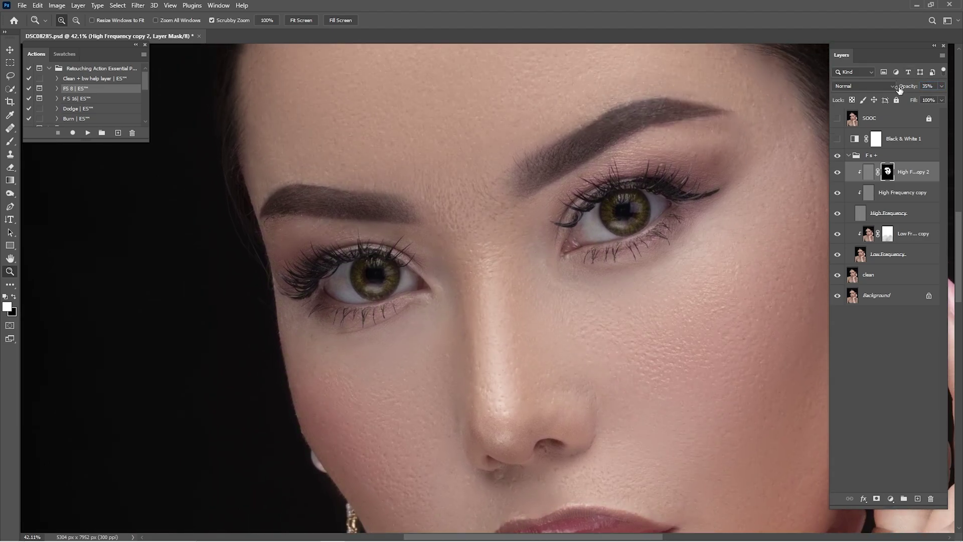
Lower the masked gray layer's opacity to 30%, comparing the nose and cheek texture up close with the layer hidden and shown
drag(551, 394, 459, 212)
drag(574, 207, 810, 184)
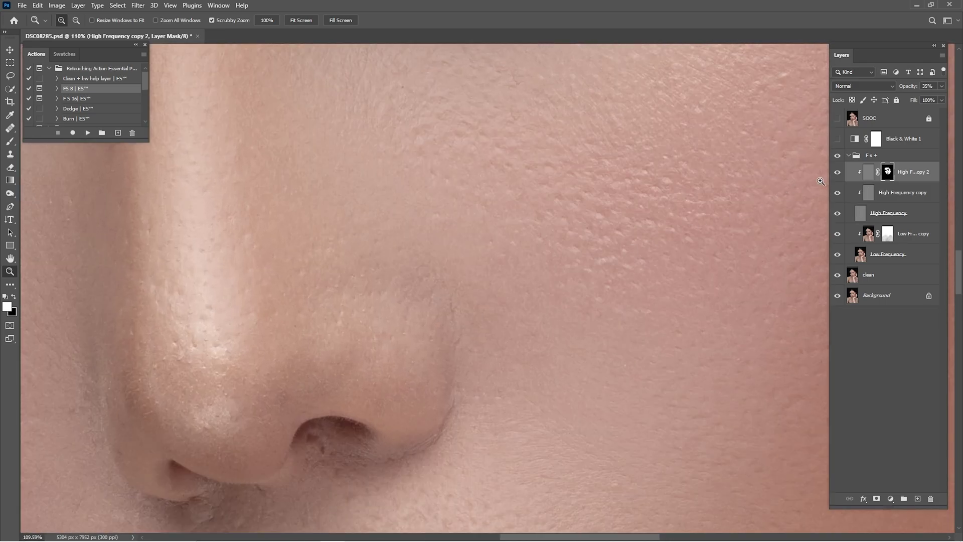
click(837, 172)
click(837, 172)
click(836, 173)
click(836, 173)
drag(727, 240, 728, 269)
click(934, 86)
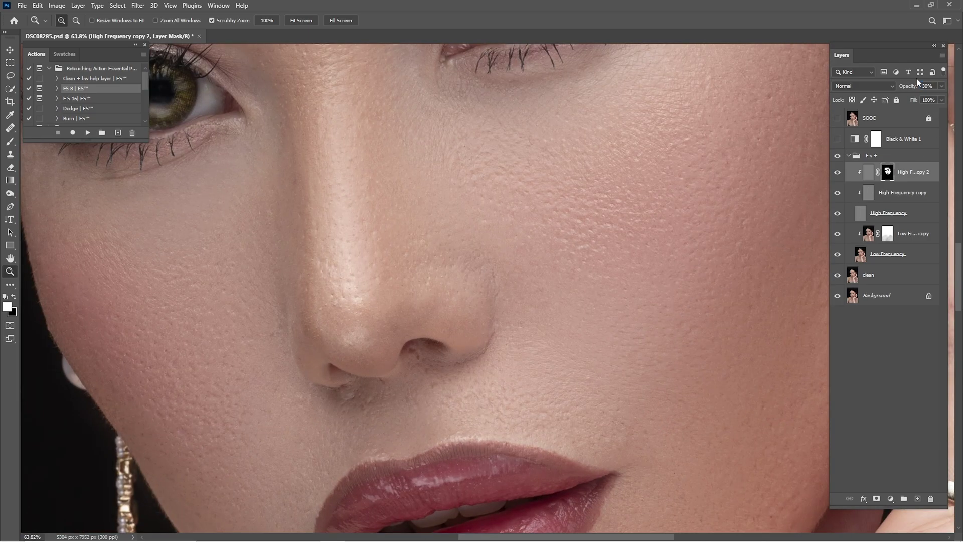
click(837, 176)
click(836, 178)
click(836, 180)
click(837, 177)
Collapse the F s + group and compare the whole portrait with the group hidden and shown
key(ctrl+0)
click(849, 157)
click(836, 156)
click(836, 158)
click(836, 156)
click(836, 156)
click(836, 157)
click(836, 157)
click(835, 157)
click(835, 157)
click(835, 157)
click(835, 158)
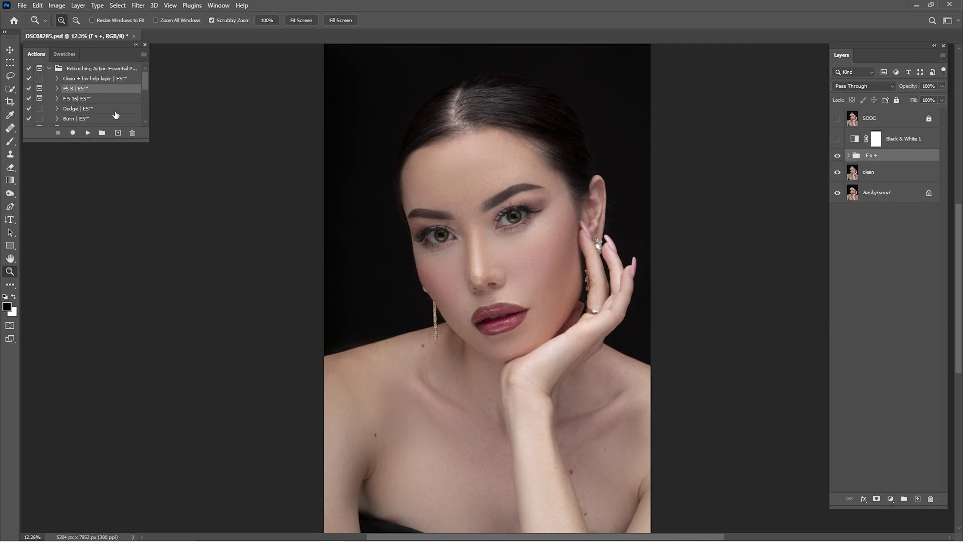
Run the Dodge and Burn retouching actions and collapse the layer groups they add
click(114, 108)
click(87, 133)
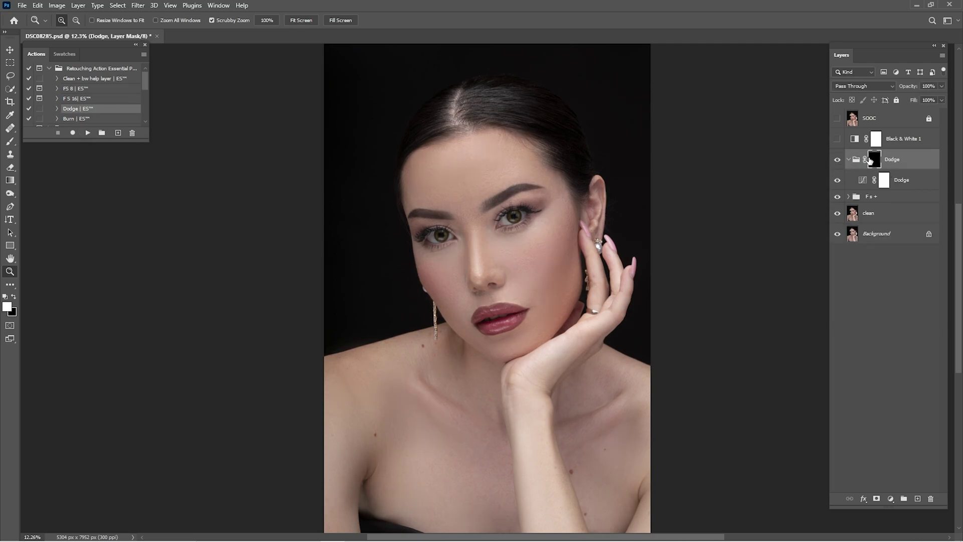
click(848, 159)
click(74, 120)
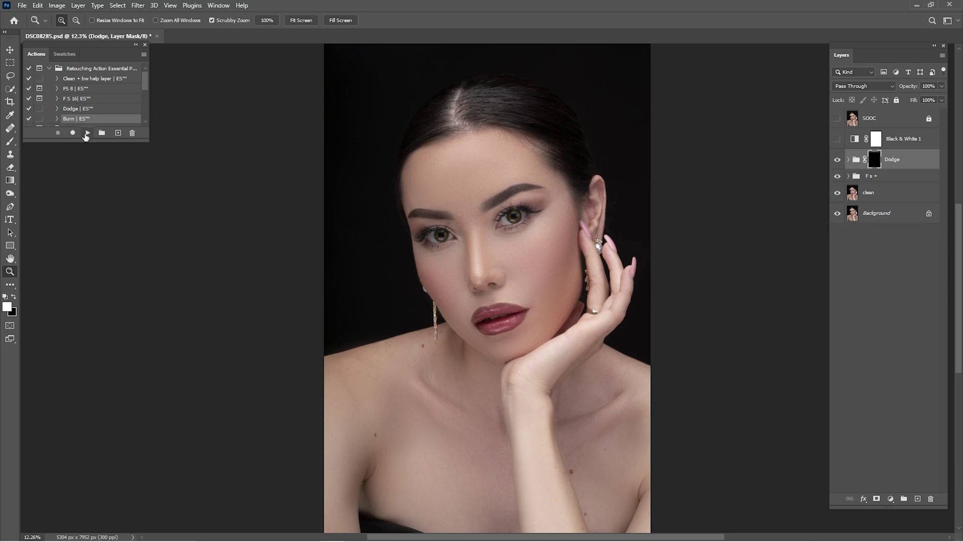
click(87, 132)
click(848, 160)
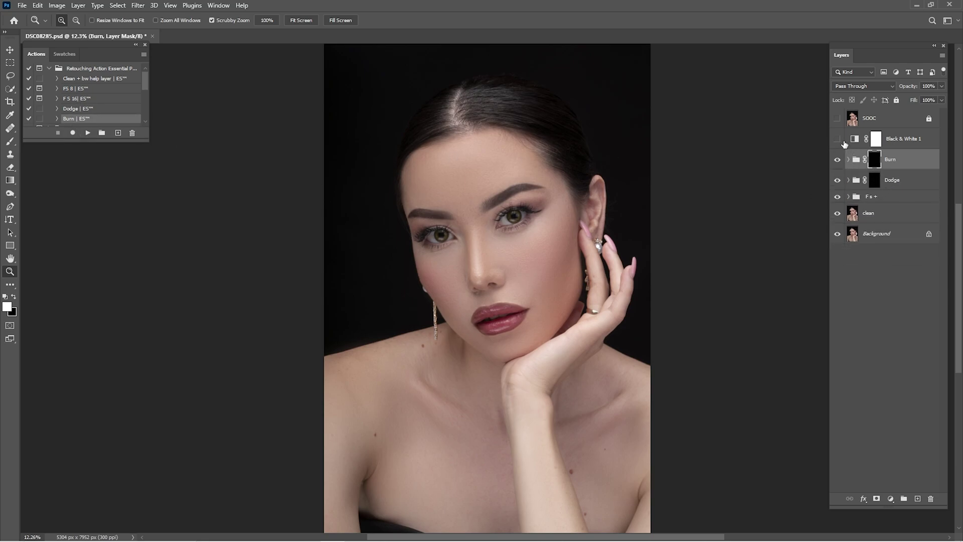
Show the Black & White 1 layer and paint white on the Dodge mask over the forehead and nose at 10% Brush opacity
click(837, 139)
click(875, 180)
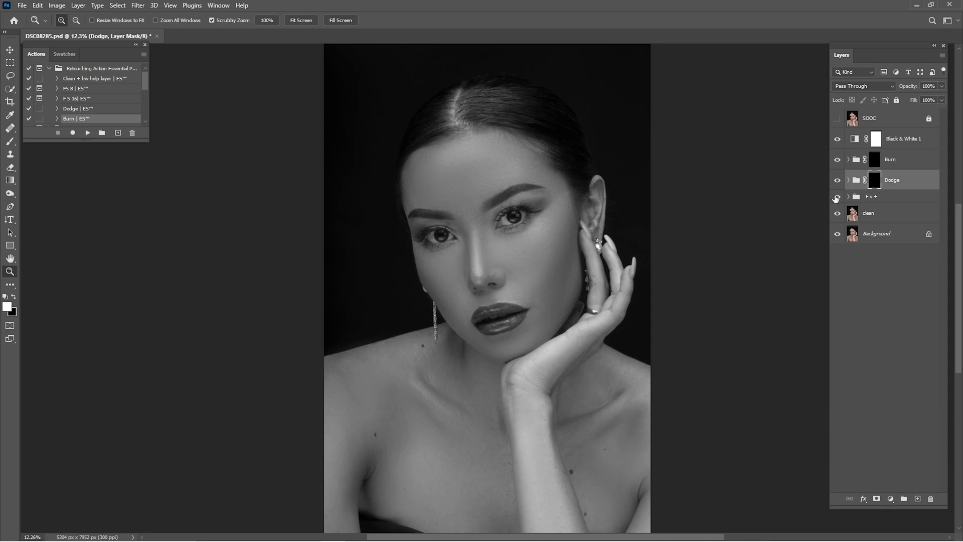
drag(463, 202, 482, 203)
key(b)
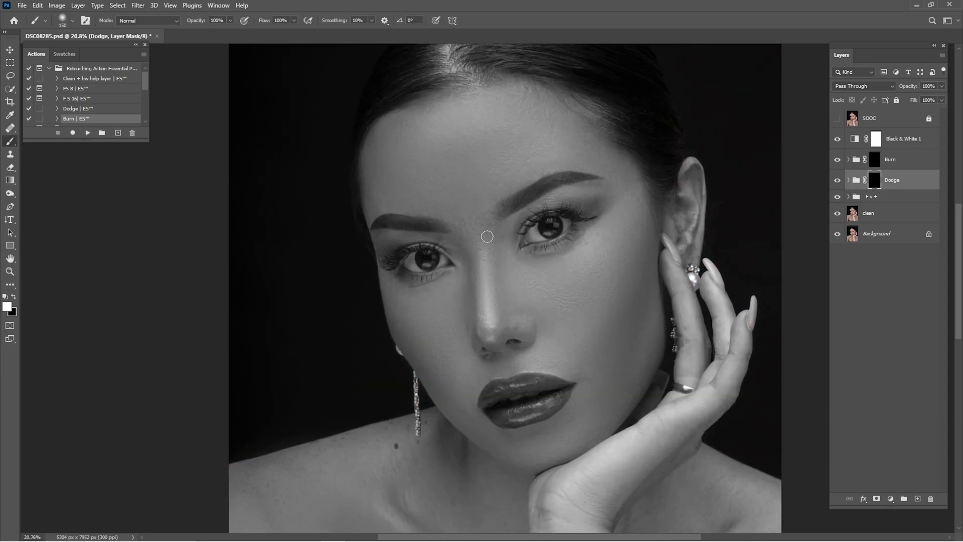
key(bracketright)
key(bracketright)
key(bracketleft)
key(bracketleft)
key(bracketleft)
key(bracketleft)
key(bracketleft)
key(bracketleft)
key(bracketleft)
key(bracketleft)
key(bracketleft)
key(bracketleft)
key(bracketleft)
key(bracketleft)
key(bracketleft)
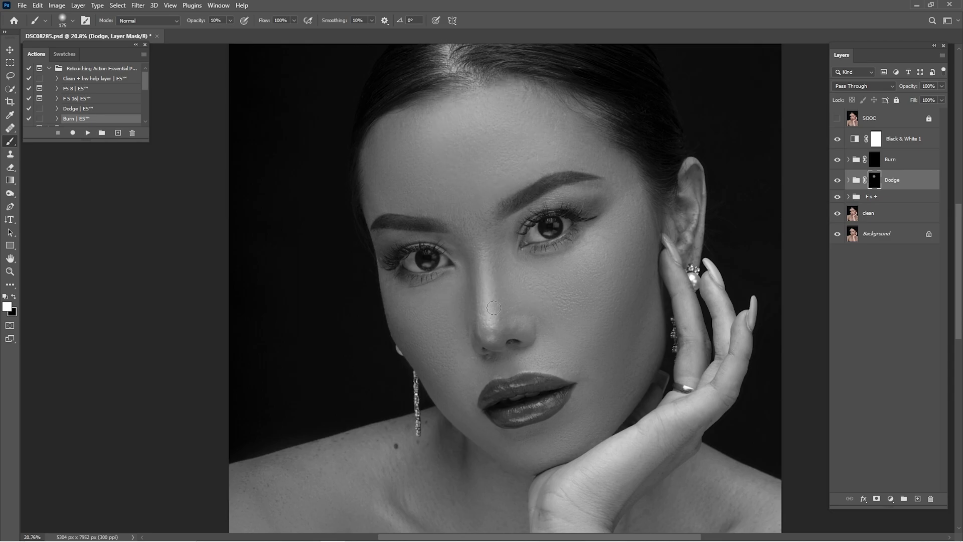
Hide the Black & White 1 layer and paint the Dodge mask over the cheek and eye area, resizing the brush from 900 px to 200 px
click(837, 139)
key(bracketright)
key(bracketright)
key(bracketright)
key(bracketright)
key(bracketright)
key(bracketright)
key(bracketright)
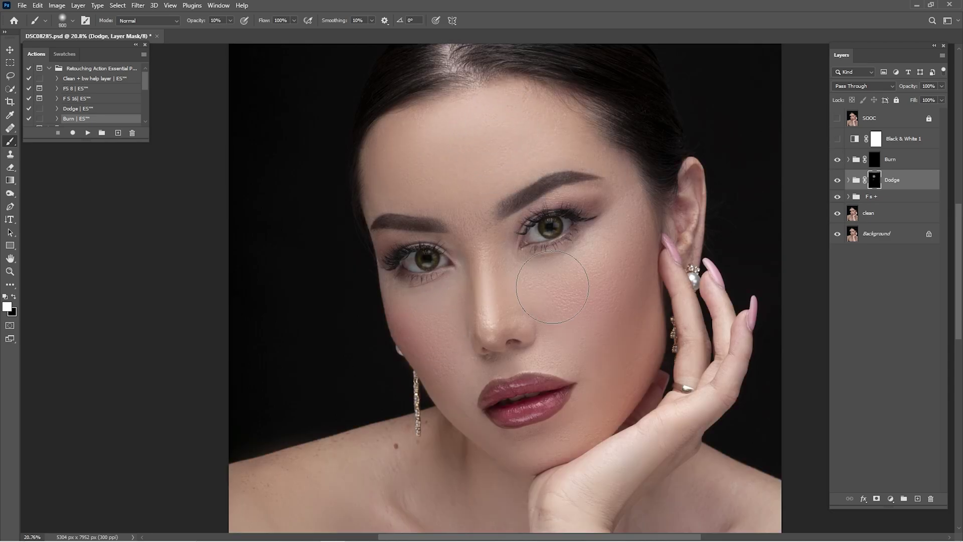
key(bracketleft)
key(bracketleft)
key(bracketleft)
key(bracketleft)
key(bracketleft)
key(bracketleft)
key(bracketleft)
key(bracketright)
key(bracketright)
key(bracketright)
key(bracketright)
key(bracketright)
key(bracketright)
key(bracketright)
key(bracketright)
key(bracketright)
key(bracketright)
key(bracketleft)
key(bracketleft)
key(bracketleft)
key(bracketleft)
key(bracketleft)
key(bracketleft)
key(bracketleft)
key(bracketleft)
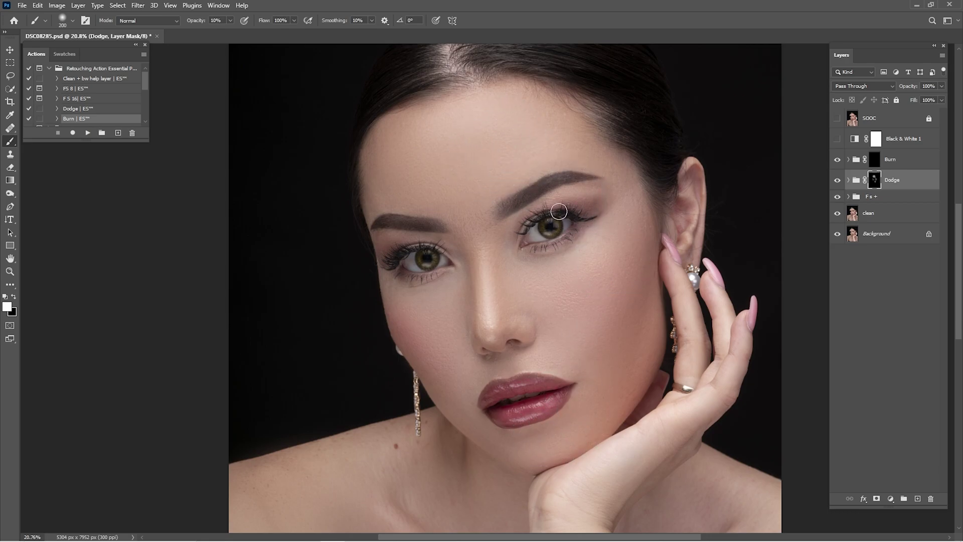
Brighten the lips on the Dodge mask with a 175 px brush at 20% opacity
key(bracketright)
key(bracketright)
key(bracketright)
drag(551, 393, 537, 279)
key(bracketleft)
key(bracketleft)
key(bracketleft)
key(bracketleft)
key(bracketleft)
key(bracketleft)
key(bracketleft)
key(bracketleft)
key(bracketleft)
key(bracketleft)
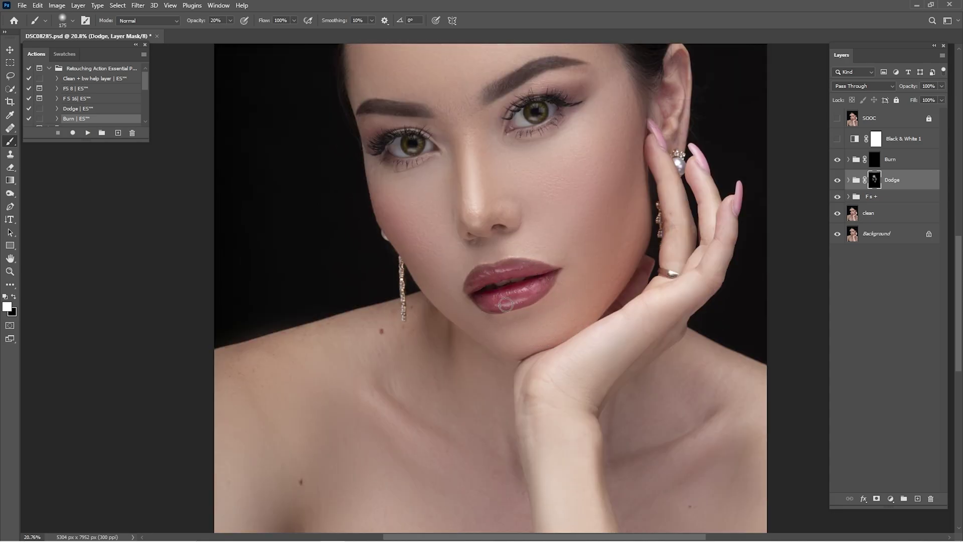
drag(537, 290, 511, 394)
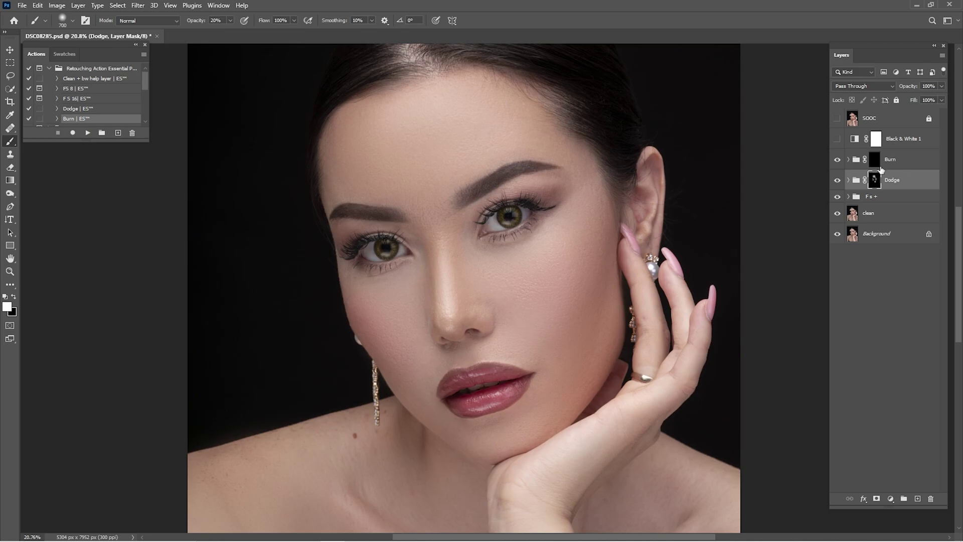
Paint white on the Burn mask along the hairline and outer cheek with a 700 to 800 px brush at 20% opacity
click(874, 159)
drag(567, 127, 617, 194)
drag(534, 133, 409, 151)
drag(420, 399, 414, 269)
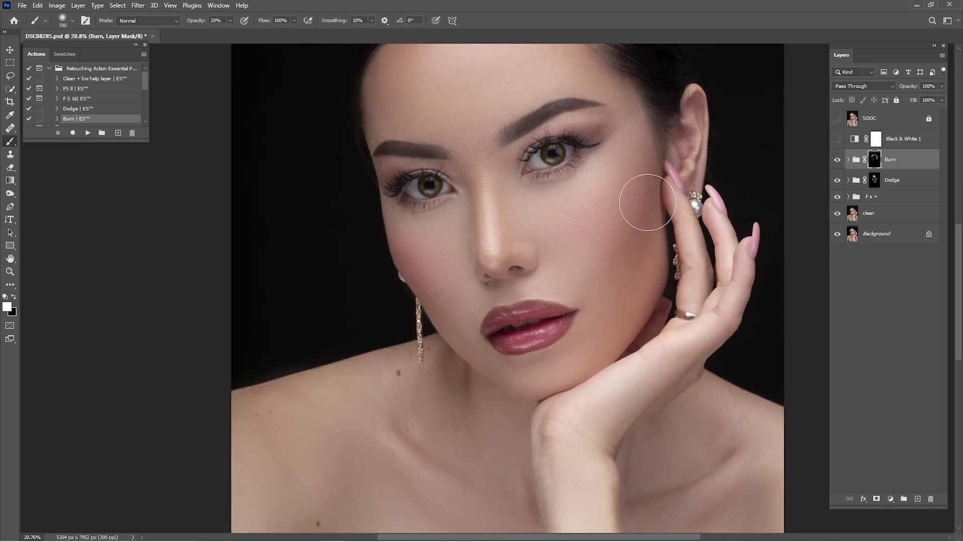
scroll(624, 270, right, 1)
scroll(620, 251, up, 3)
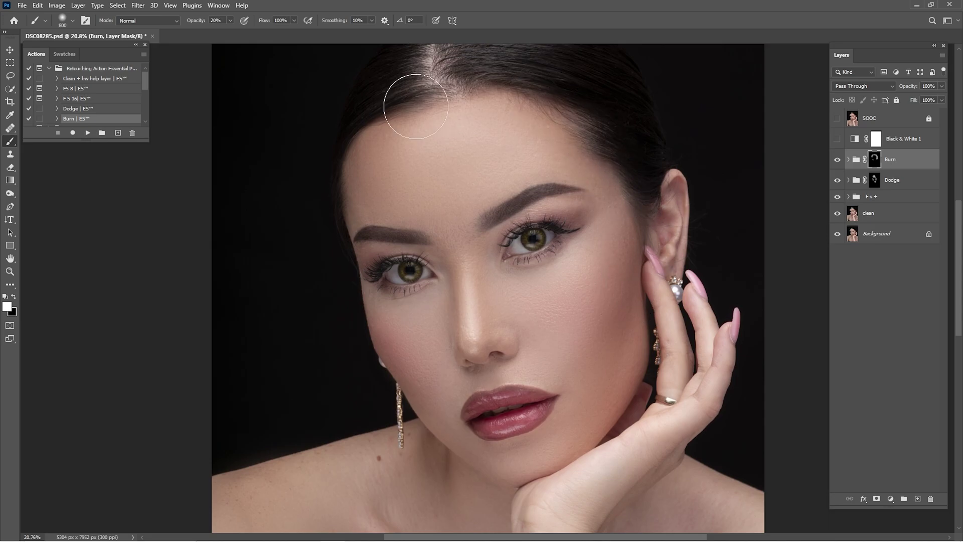
key(bracketleft)
key(bracketright)
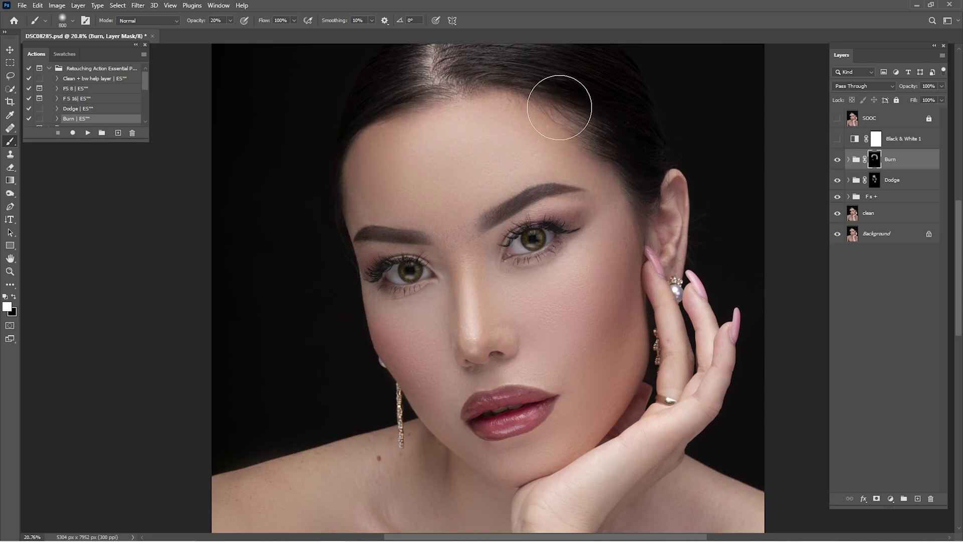
Compare the whole portrait with the Burn group and the Dodge group each hidden and shown
key(ctrl+0)
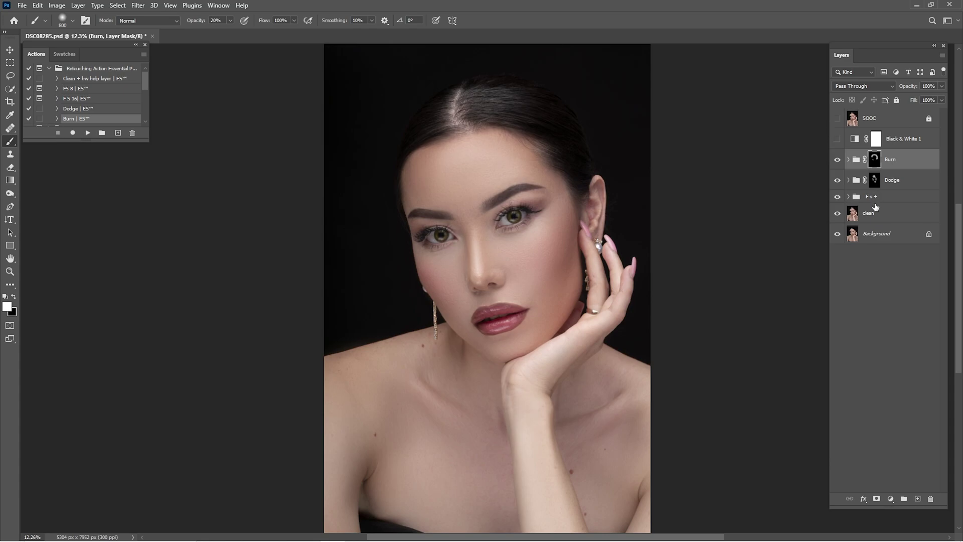
click(838, 160)
click(838, 161)
click(837, 160)
click(838, 160)
click(874, 180)
click(839, 181)
click(839, 181)
click(839, 181)
click(838, 181)
click(838, 181)
click(838, 181)
Paint the Burn mask around the eyebrows and eyes with a 150 to 200 px brush at 20% opacity
click(873, 160)
scroll(504, 169, up, 5)
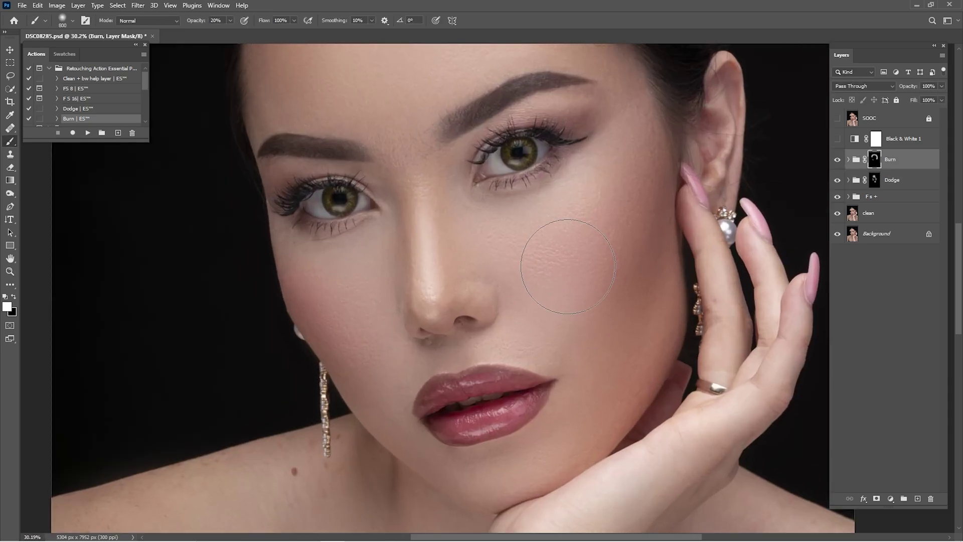
key(bracketleft)
key(bracketleft)
key(bracketleft)
key(bracketleft)
key(bracketleft)
key(bracketleft)
key(bracketleft)
key(bracketleft)
key(bracketleft)
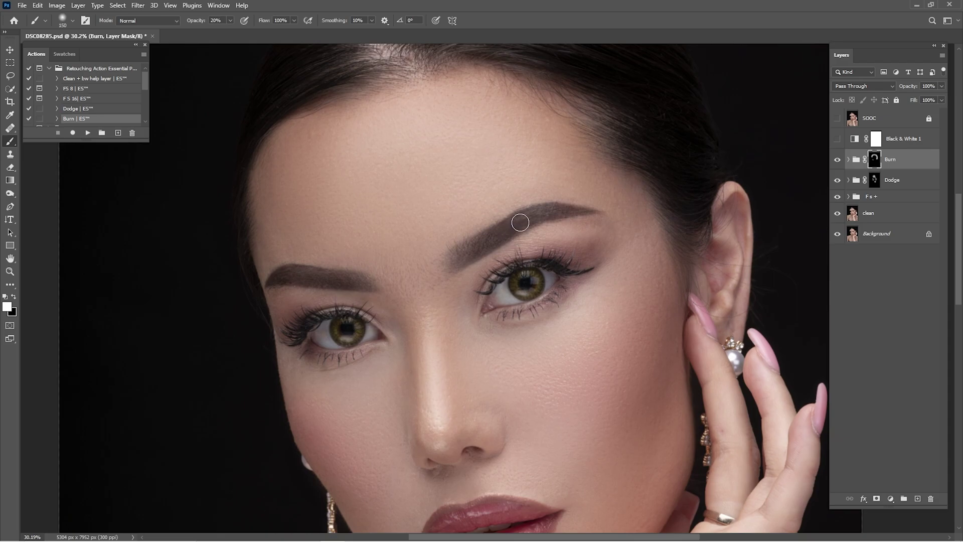
drag(509, 243, 511, 149)
key(bracketright)
key(bracketright)
key(bracketright)
key(bracketright)
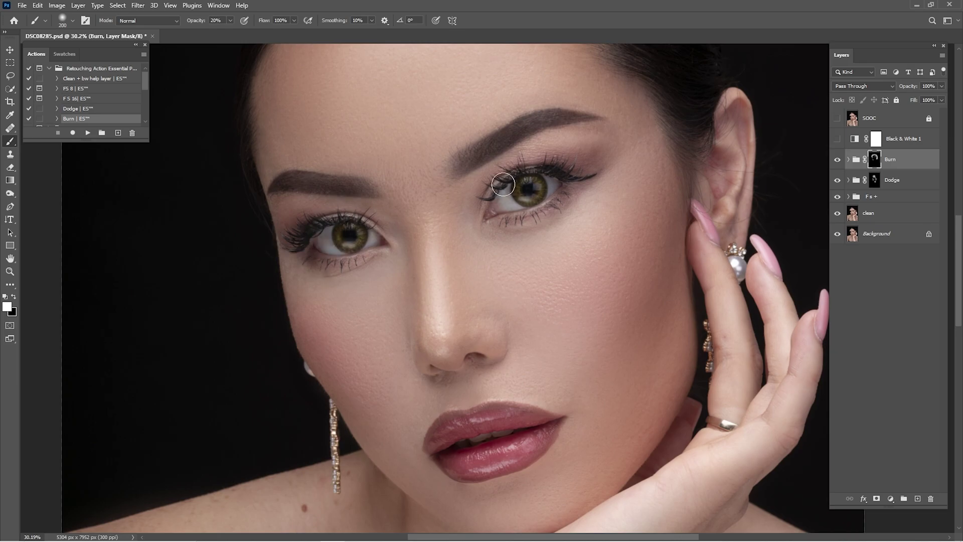
Paint the Burn mask below the nose and around the cheeks, enlarging the brush from 300 px to 600 px
drag(450, 370, 489, 276)
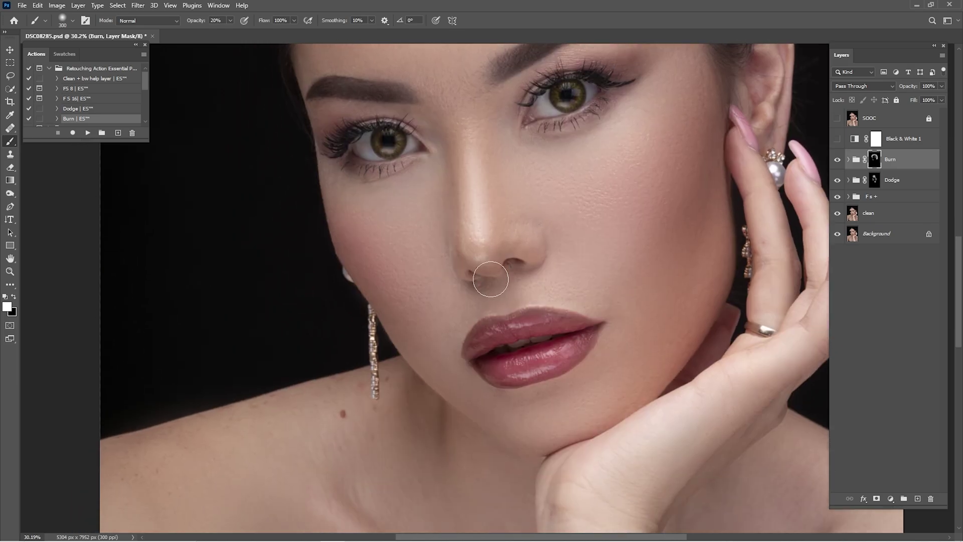
key(bracketright)
key(bracketright)
mouse_move(575, 281)
mouse_down()
mouse_move(512, 314)
mouse_move(471, 356)
mouse_up()
key(bracketright)
key(bracketright)
mouse_move(608, 197)
mouse_down()
mouse_move(608, 321)
mouse_move(764, 220)
mouse_up()
mouse_move(648, 152)
mouse_down()
mouse_move(544, 118)
mouse_move(368, 220)
mouse_up()
key(bracketleft)
scroll(369, 221, down, 7)
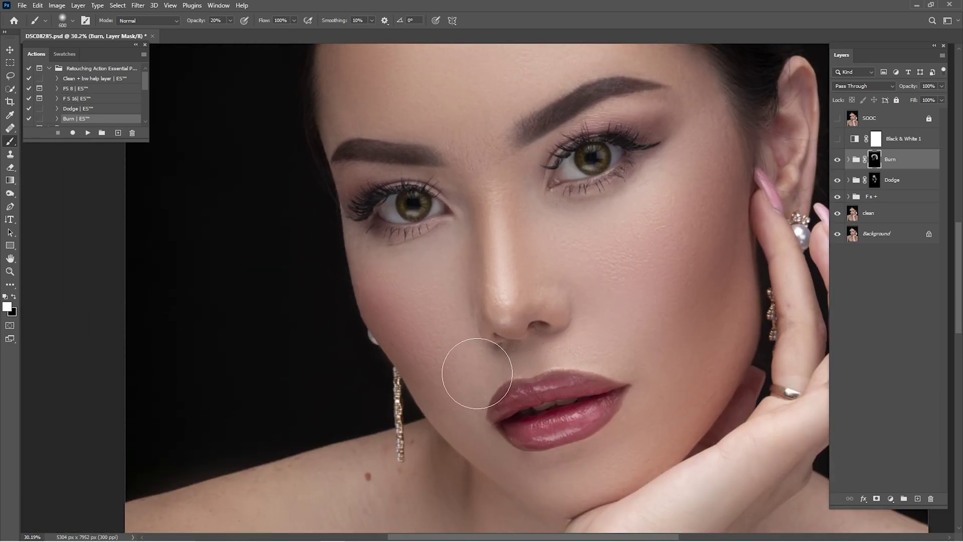
Deepen the lower cheek and jawline beside the hand on the Burn mask with a 500 px brush
scroll(456, 370, down, 3)
scroll(455, 370, right, 4)
key(bracketleft)
key(bracketleft)
drag(504, 320, 474, 334)
drag(634, 251, 598, 365)
key(bracketright)
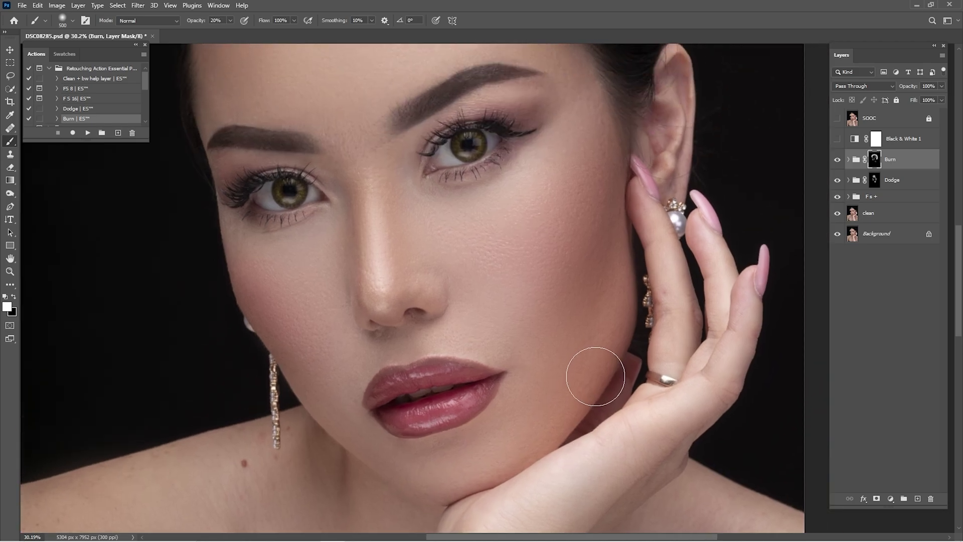
Check the contouring on the full portrait by hiding and showing the Burn group
key(ctrl+0)
click(837, 160)
click(838, 160)
click(838, 161)
click(840, 160)
click(840, 160)
click(840, 160)
click(841, 160)
click(840, 160)
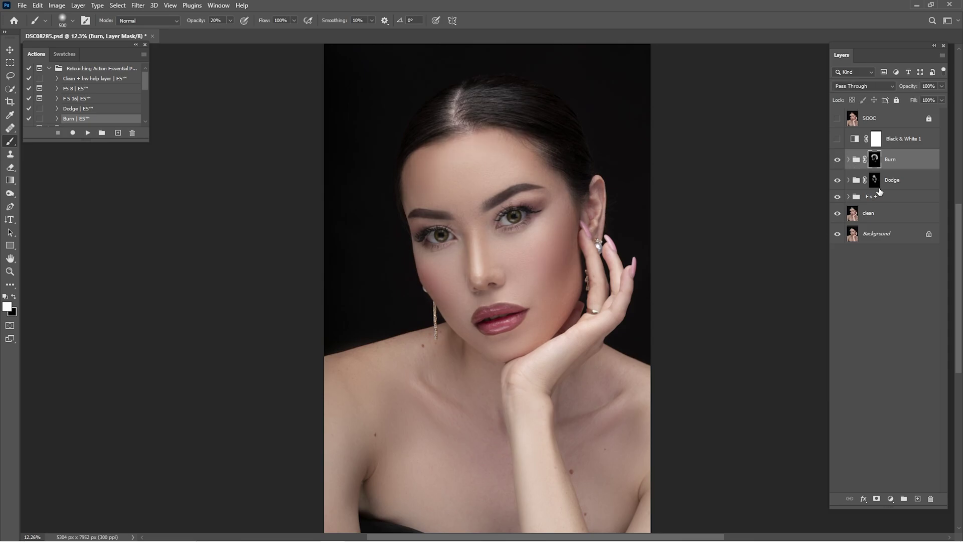
Brighten the iris and white of the eye nearer the hand on the Dodge mask with a 100 to 175 px brush at 40% opacity
click(878, 182)
key(z)
mouse_move(500, 231)
mouse_down()
mouse_move(571, 265)
mouse_move(607, 271)
mouse_up()
key(b)
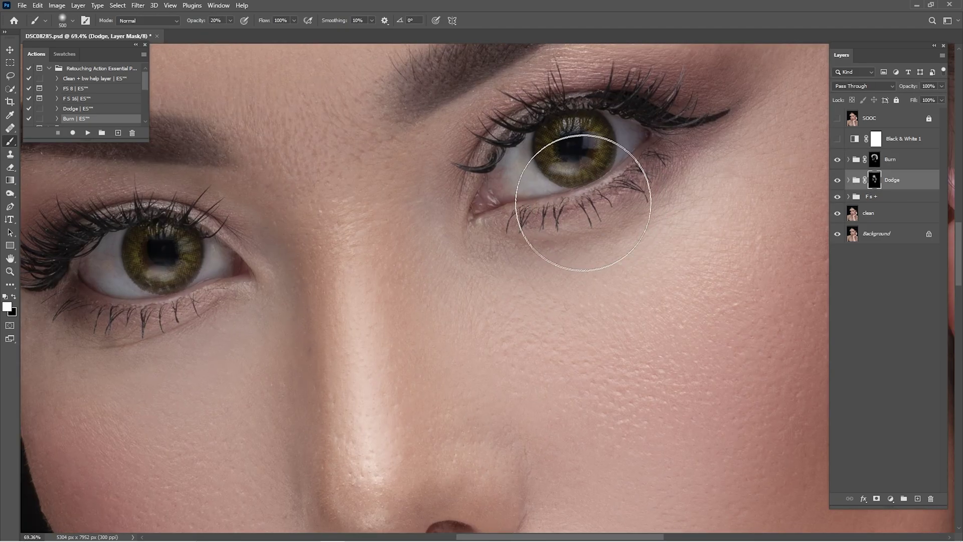
key(bracketleft)
key(bracketleft)
key(bracketleft)
key(bracketleft)
key(bracketleft)
key(bracketleft)
key(bracketleft)
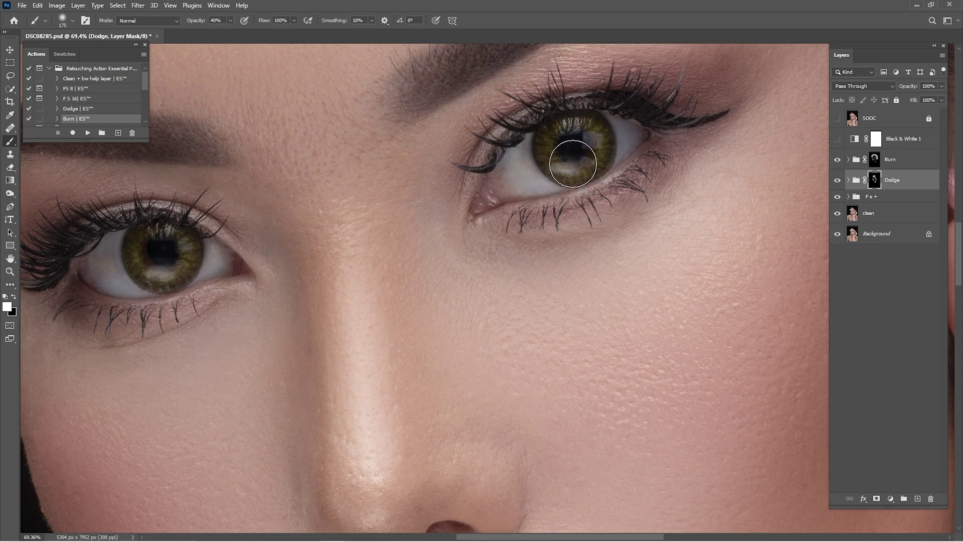
key(4)
key(bracketright)
key(bracketright)
key(bracketright)
key(bracketright)
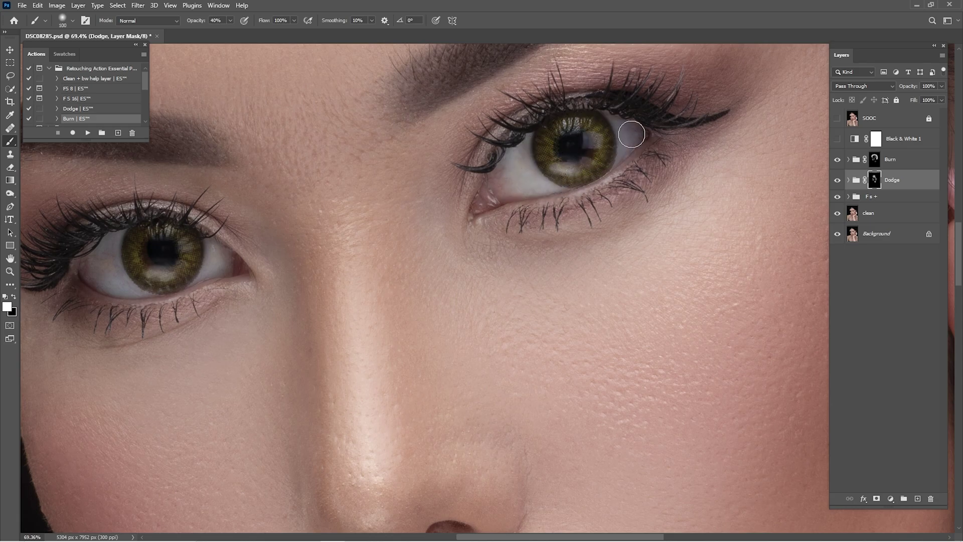
Highlight the upper eyelid of the eye nearer the hand on the Dodge mask with a 70 px brush
scroll(595, 226, up, 3)
key(bracketleft)
key(bracketleft)
key(bracketleft)
drag(594, 168, 631, 210)
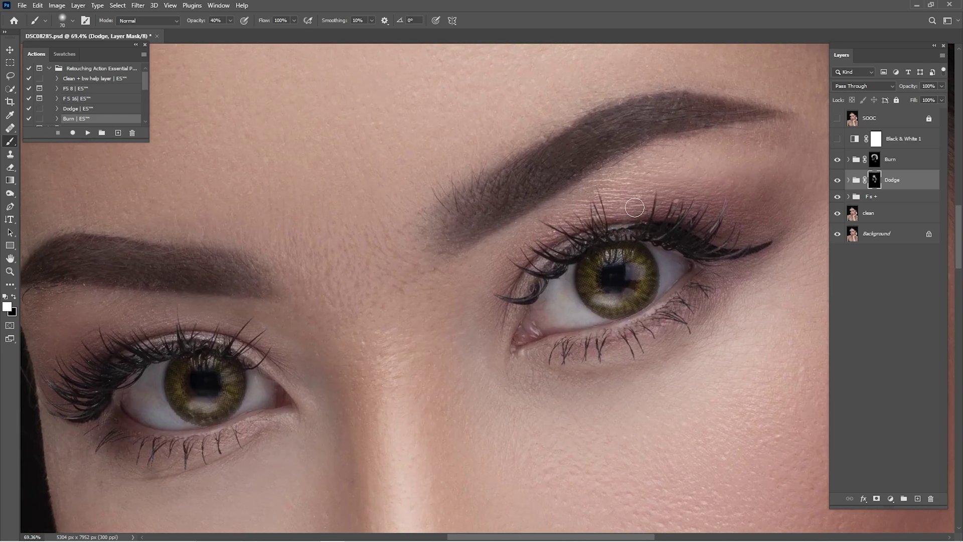
key(bracketright)
key(bracketright)
Brighten the iris and eyelid of the eye farther from the hand on the Dodge mask, starting with a 60 px brush
mouse_move(528, 266)
mouse_down()
mouse_move(750, 157)
mouse_move(887, 113)
mouse_up()
key(bracketleft)
key(bracketleft)
key(bracketleft)
key(bracketleft)
key(bracketleft)
key(bracketleft)
key(bracketleft)
key(bracketleft)
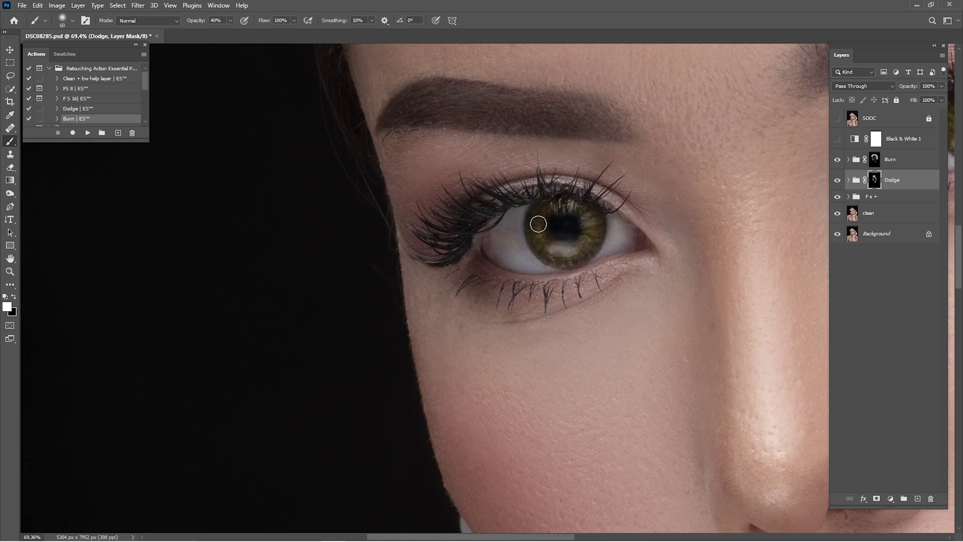
key(bracketright)
key(bracketright)
key(bracketright)
key(bracketright)
Paint highlights on the lips on the Dodge mask with an 80 to 125 px brush at 40% opacity
key(ctrl+0)
drag(515, 328, 550, 326)
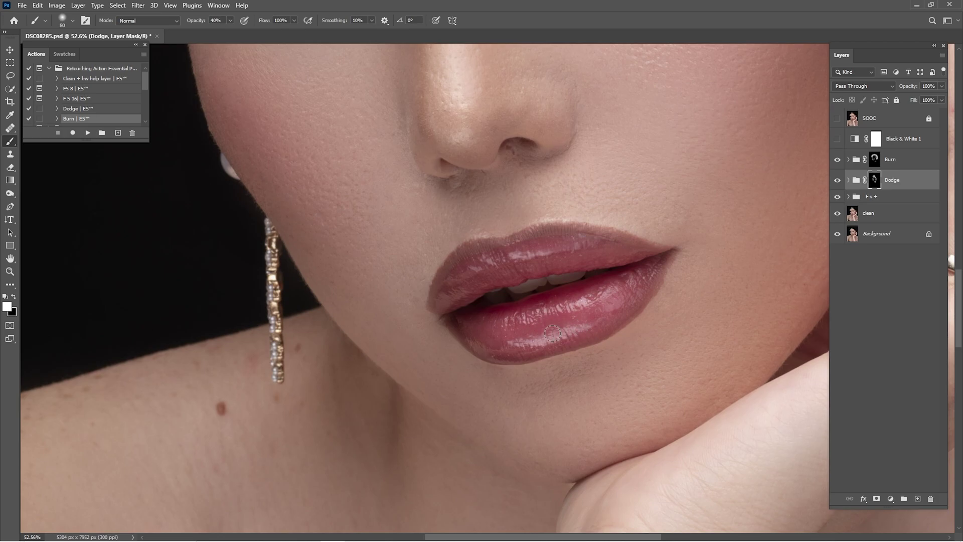
key(bracketright)
key(bracketright)
key(bracketright)
Check the brightened eyes and lips on the full portrait by hiding and showing the Dodge group
key(ctrl+0)
click(837, 181)
click(837, 180)
click(837, 180)
click(837, 181)
click(837, 181)
click(838, 180)
click(838, 180)
click(838, 180)
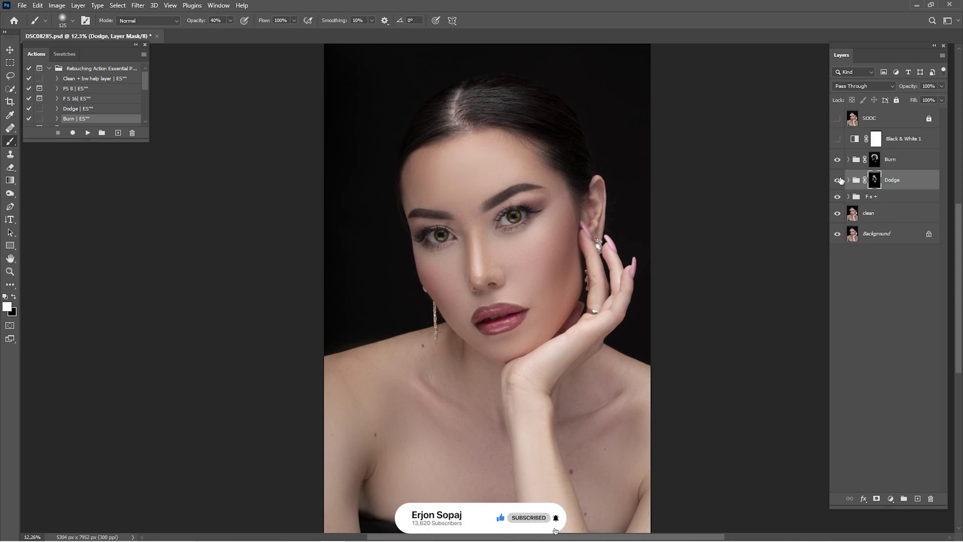
Lower the Dodge group's opacity to 80%
drag(909, 87, 904, 92)
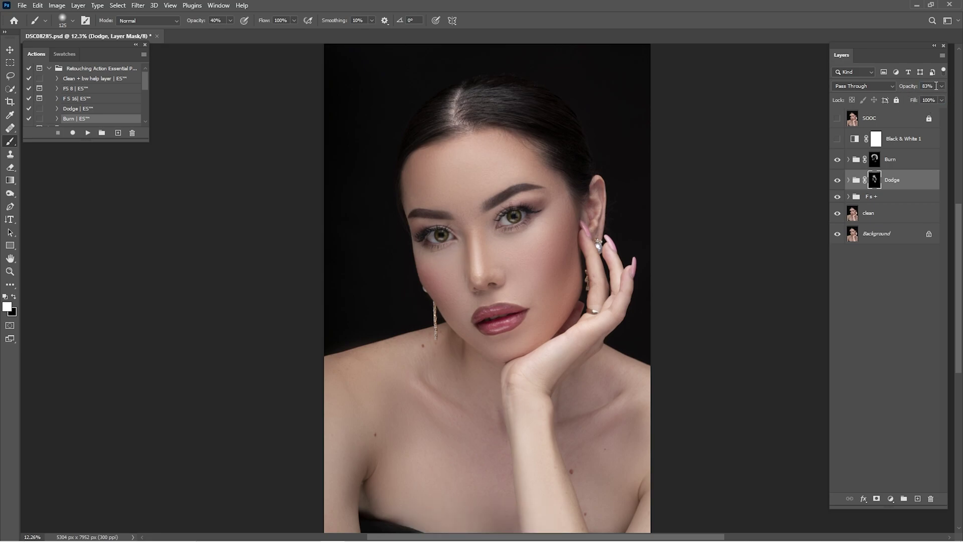
text(80)
key(Return)
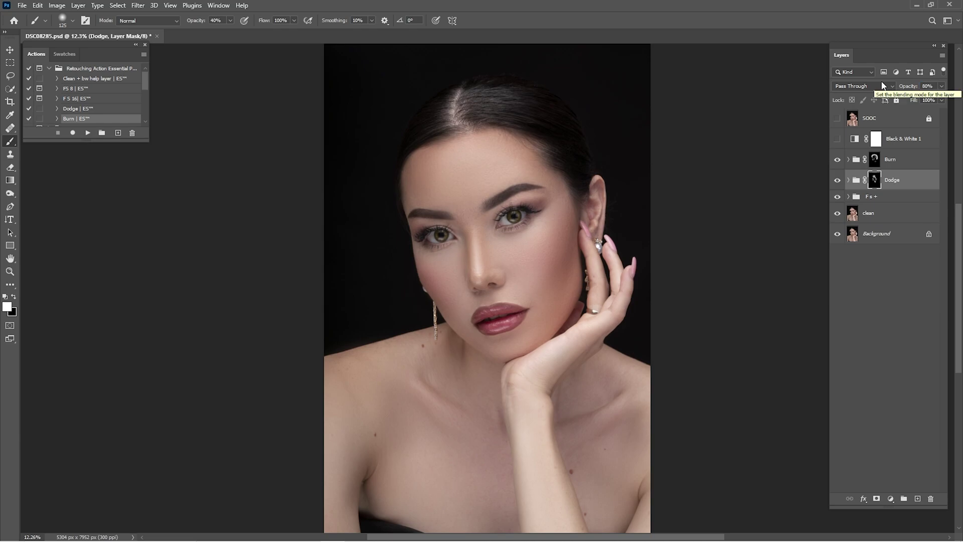
Compare the full portrait with and without the Dodge group and the Burn group
click(837, 181)
click(837, 181)
click(837, 181)
click(837, 181)
click(873, 161)
click(838, 160)
click(838, 160)
click(838, 160)
click(837, 159)
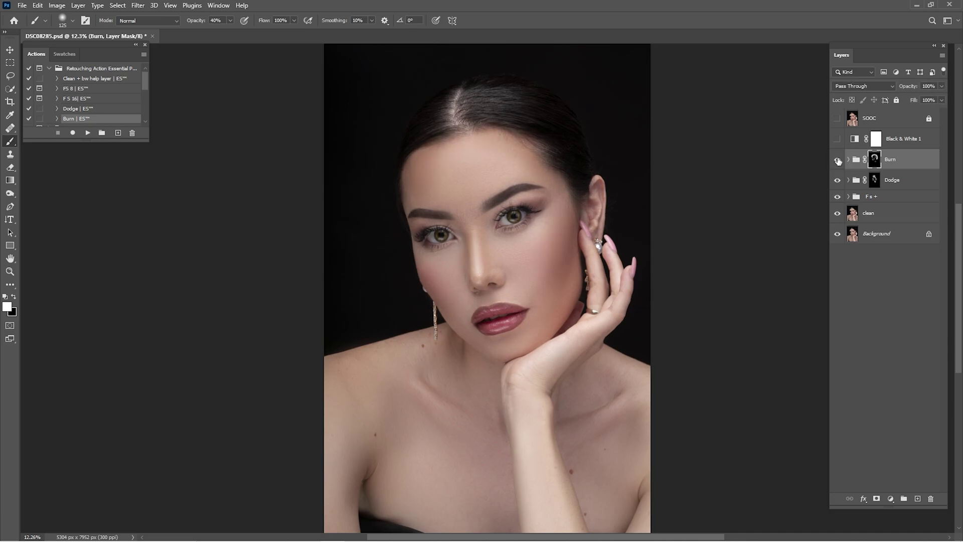
Darken around the eye nearer the hand on the Burn mask with a 70 px brush at 40% opacity
key(ctrl+space)
drag(514, 215, 571, 214)
key([)
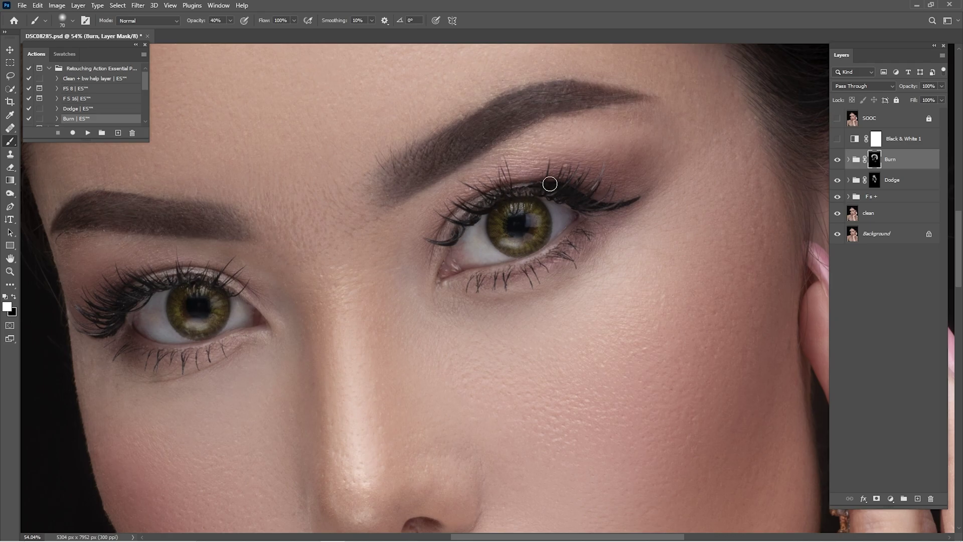
click(837, 159)
click(837, 159)
Deepen the upper and lower lash lines of the other eye and the first eye's outer corner on the Burn mask with a 90 px brush
mouse_move(391, 271)
mouse_down()
mouse_move(730, 212)
mouse_move(754, 217)
mouse_up()
key(])
key(bracketright)
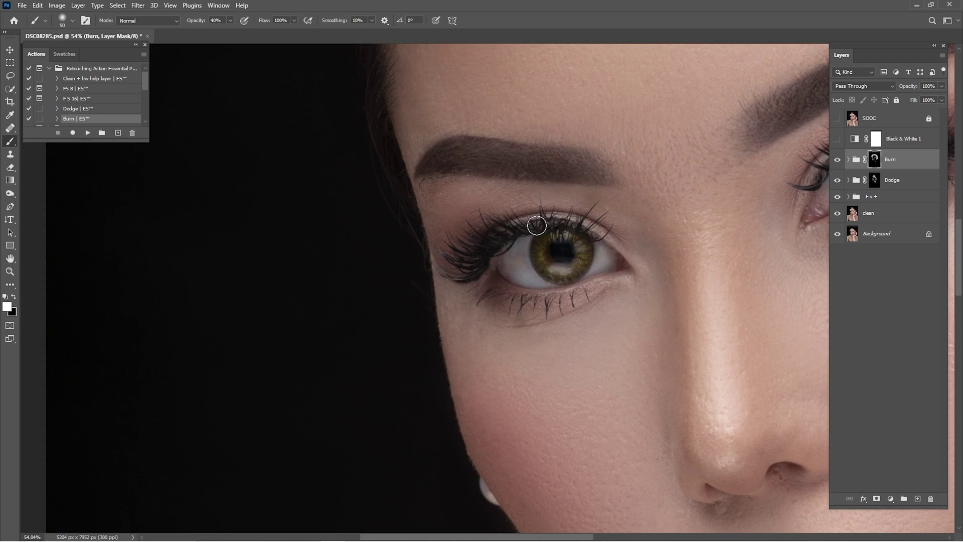
drag(580, 250, 517, 227)
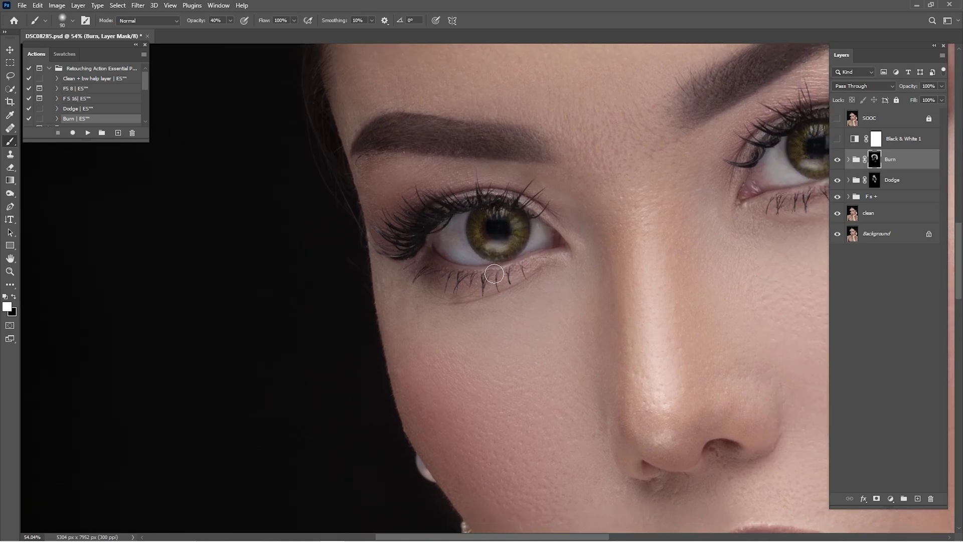
drag(705, 209, 503, 241)
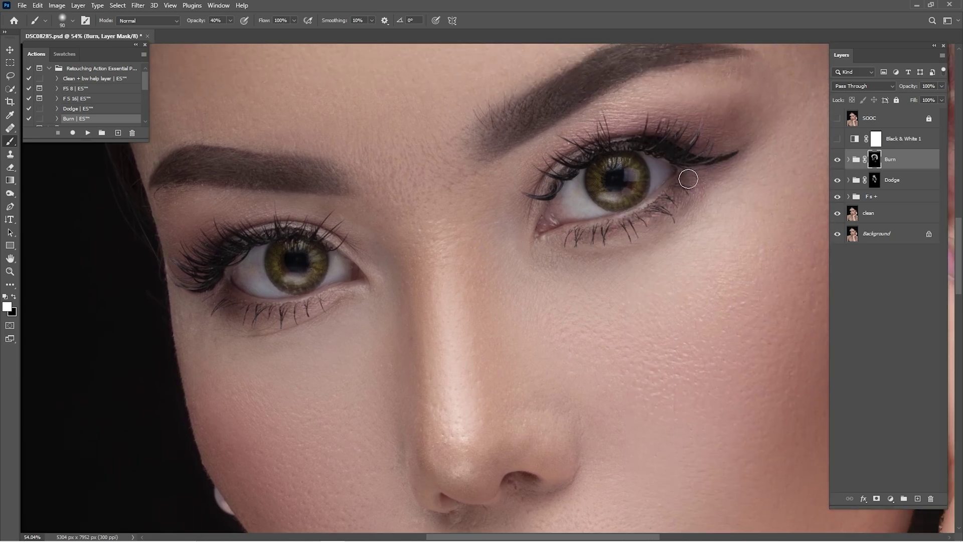
Check the darkened eye areas on the full portrait by hiding and showing the Burn group
key(ctrl+0)
click(837, 161)
click(837, 160)
click(837, 165)
click(837, 165)
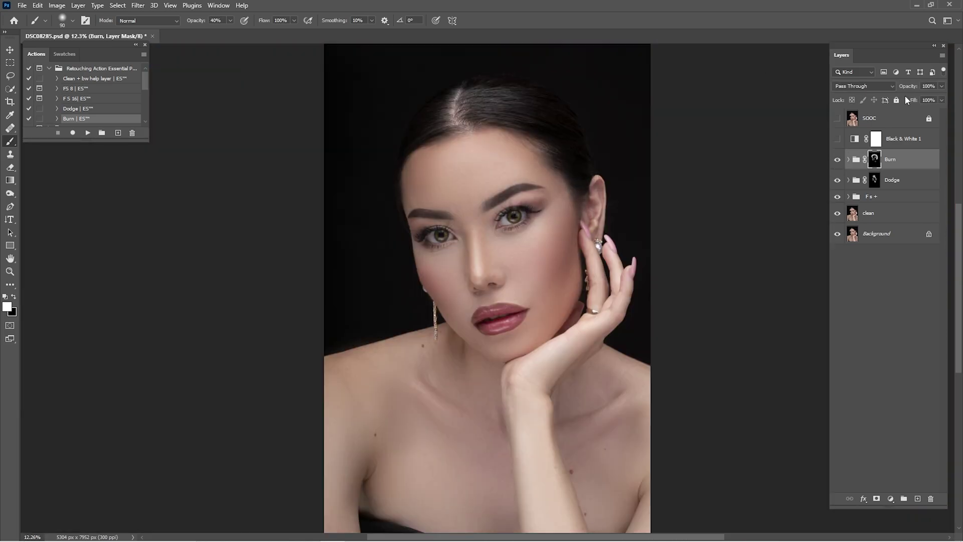
Compare the retouched portrait with the original by repeatedly showing and hiding the SOOC layer
click(875, 120)
click(836, 119)
click(837, 118)
click(836, 118)
click(837, 119)
click(837, 119)
click(837, 119)
click(837, 119)
click(837, 119)
click(837, 119)
click(837, 120)
click(837, 120)
click(837, 120)
click(837, 121)
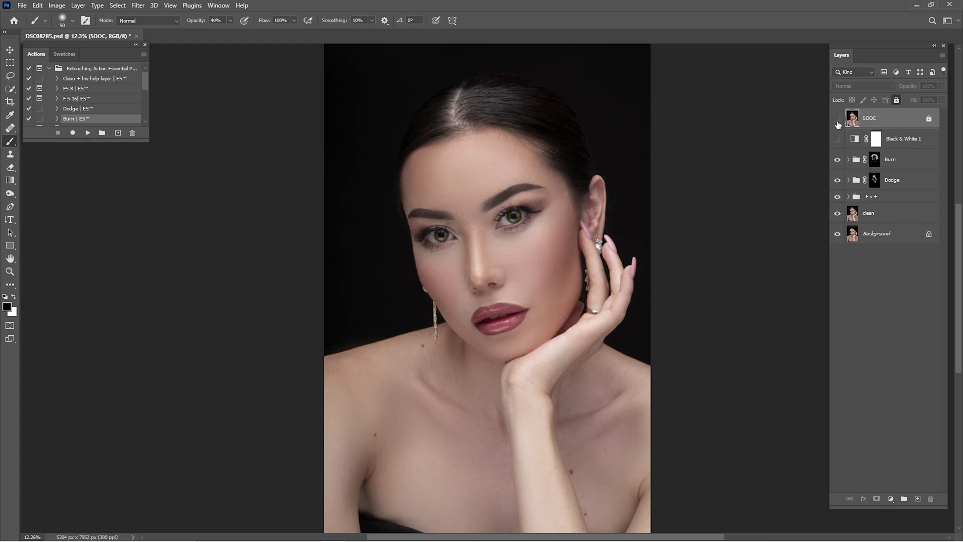